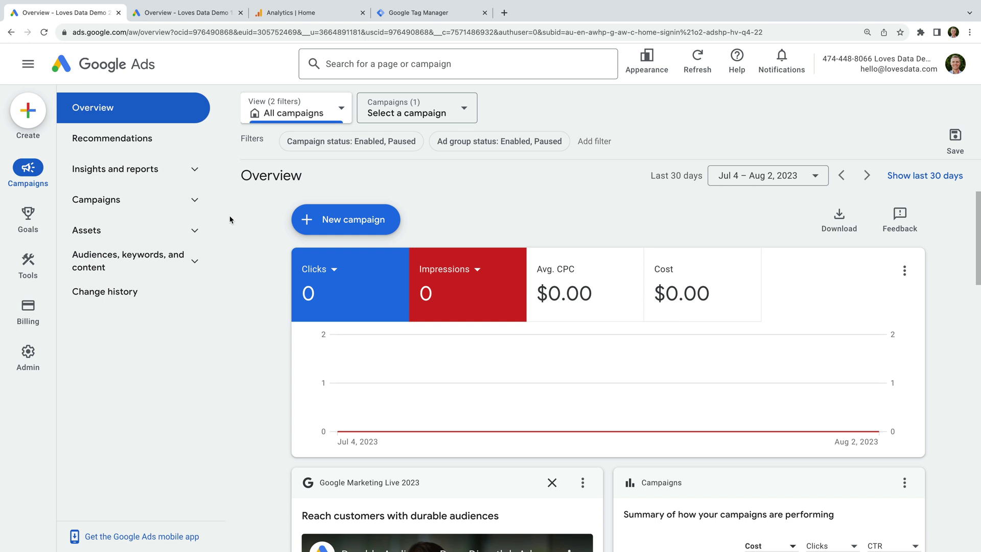
Bring up the Admin flyout menu from the Google Ads left rail
mouse_move(35, 308)
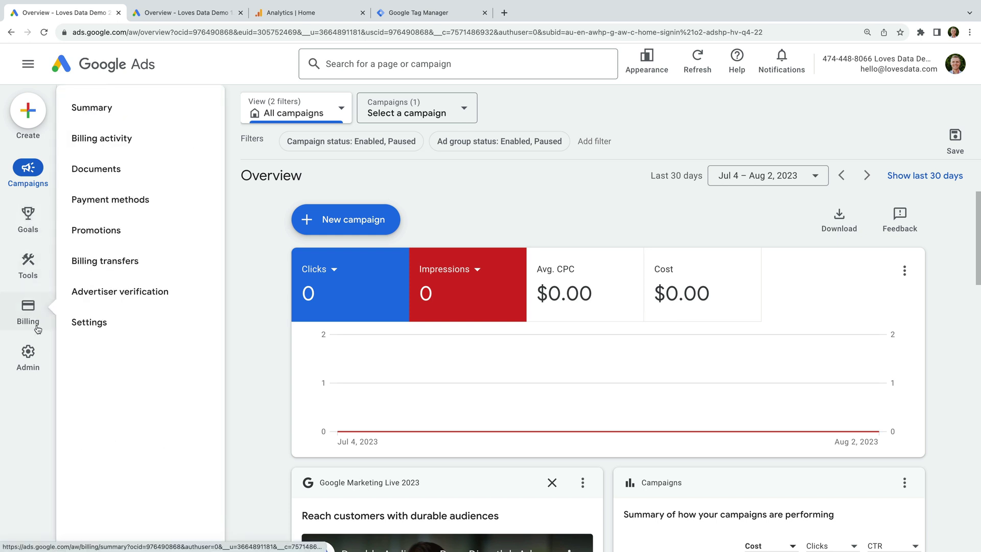
mouse_move(38, 232)
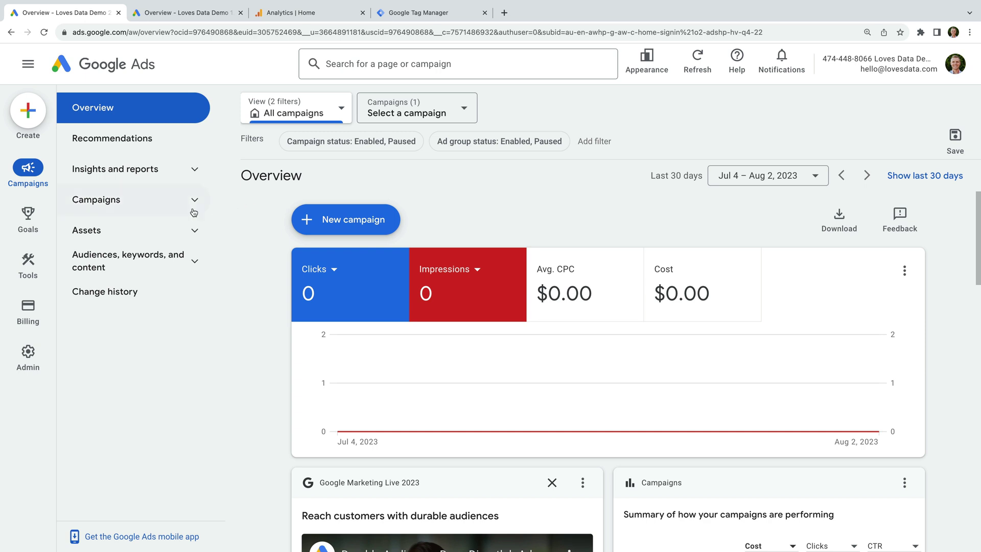
Open Admin > Linked accounts and review the Google Analytics (GA4) & Firebase row showing 1 linked
mouse_move(27, 253)
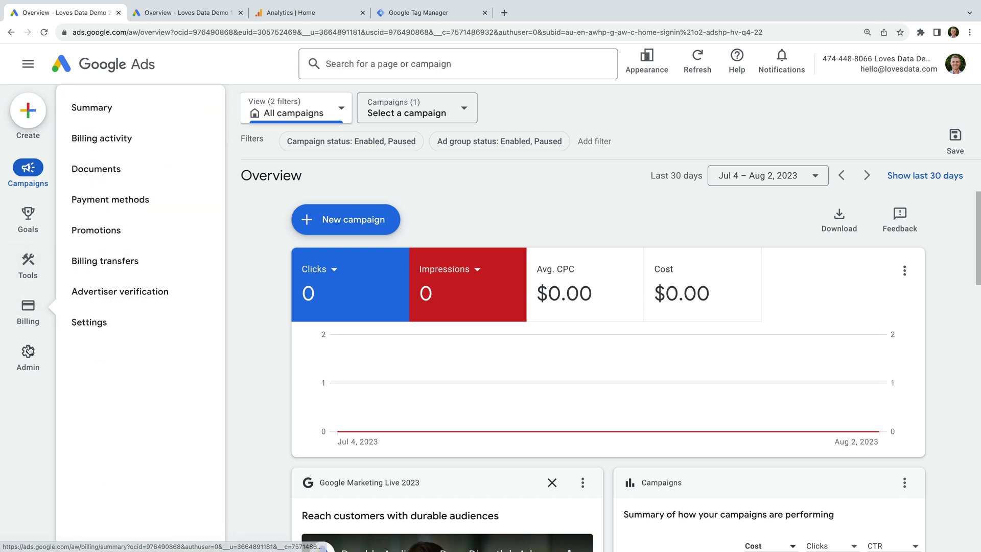
mouse_move(29, 366)
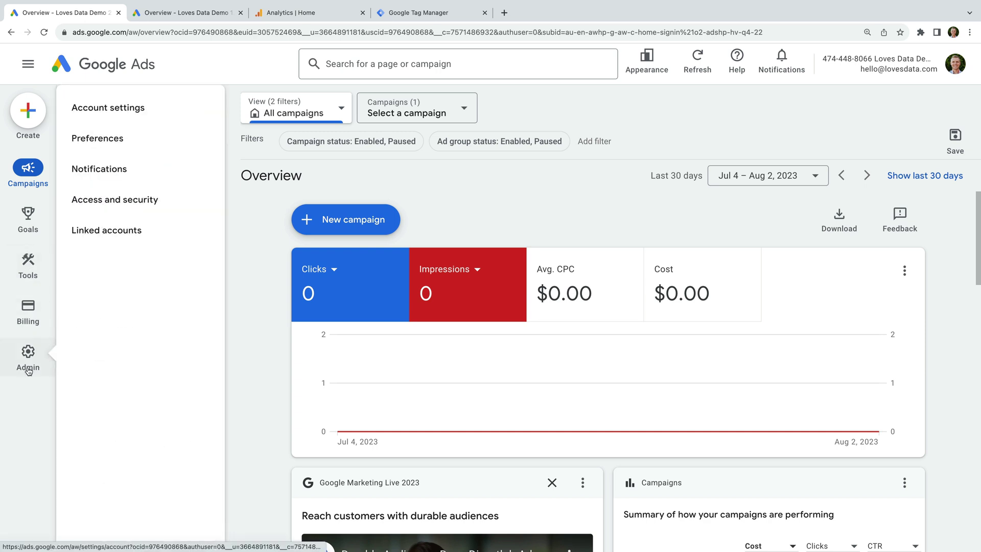
click(128, 233)
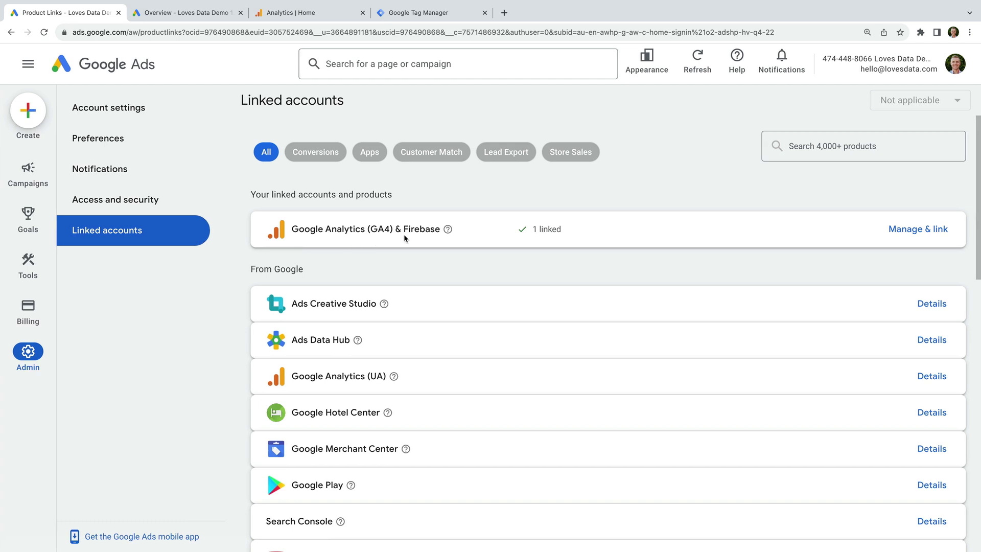
scroll(530, 237, down, 1)
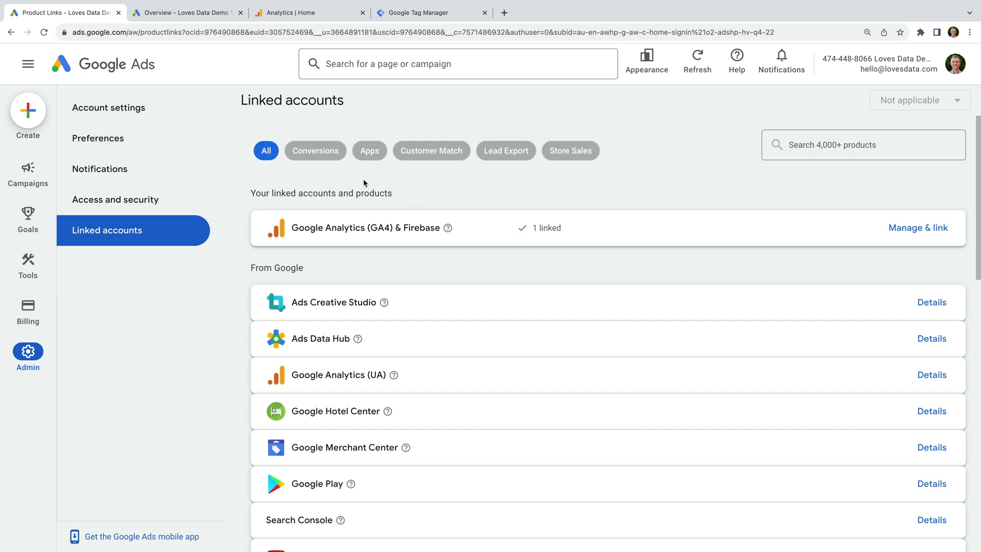
In the second Ads account, review Linked accounts: GA4 & Firebase 3 linked, Analytics (UA) 2 linked
click(207, 15)
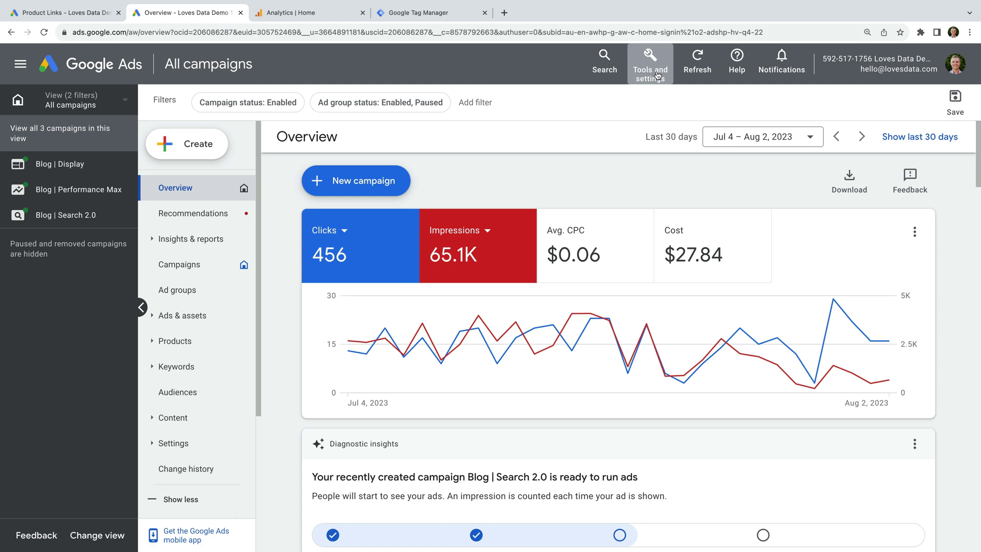
click(657, 76)
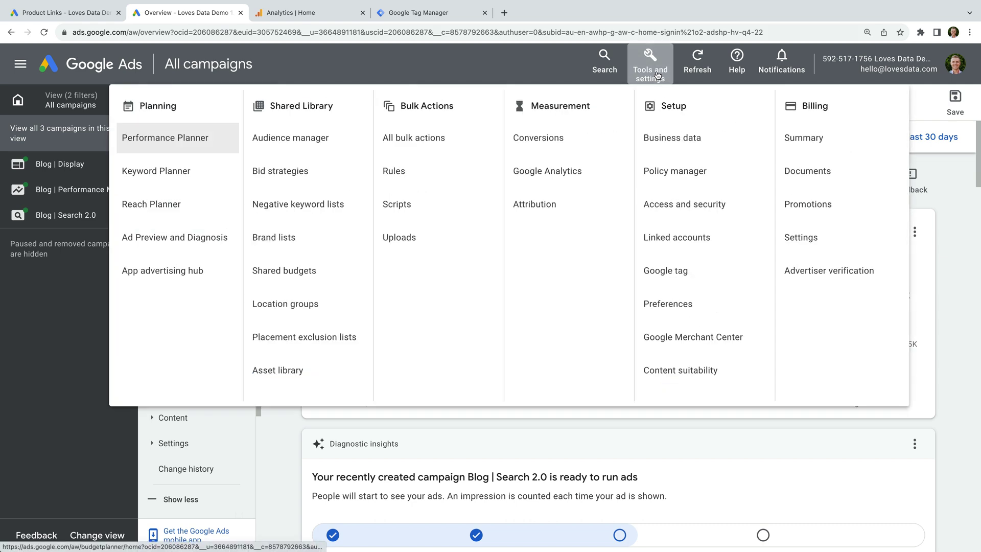
click(732, 241)
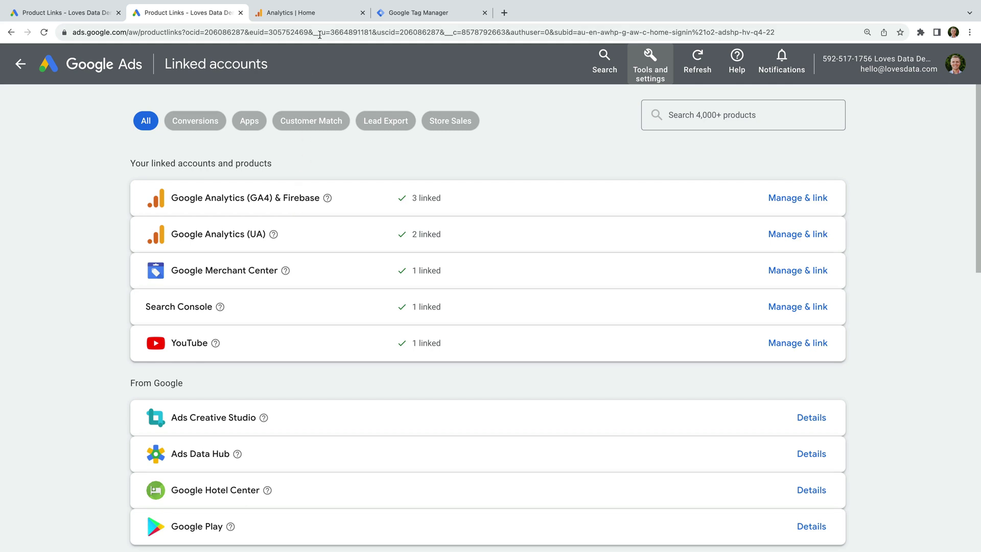
click(327, 15)
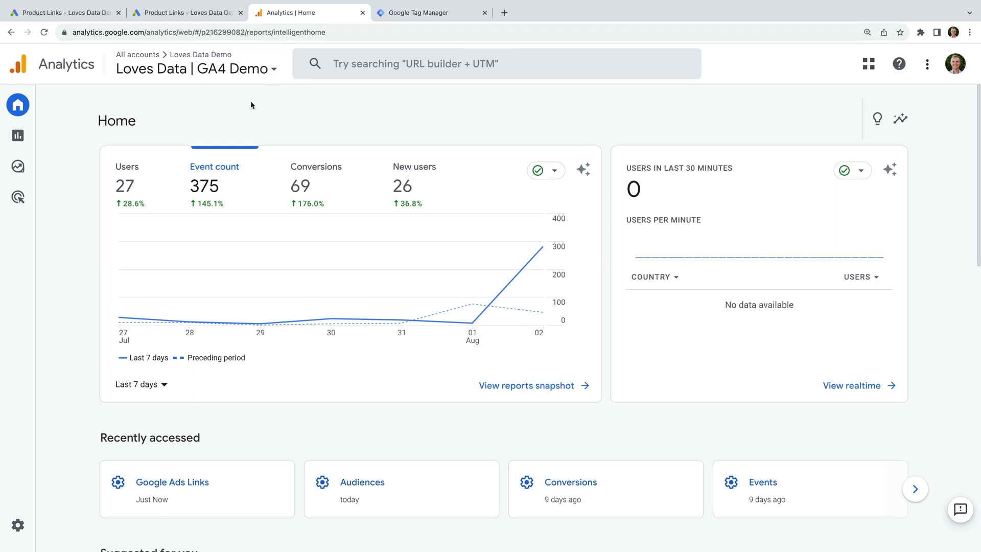
Open the GA4 Demo property's Audiences list from Admin
mouse_move(30, 304)
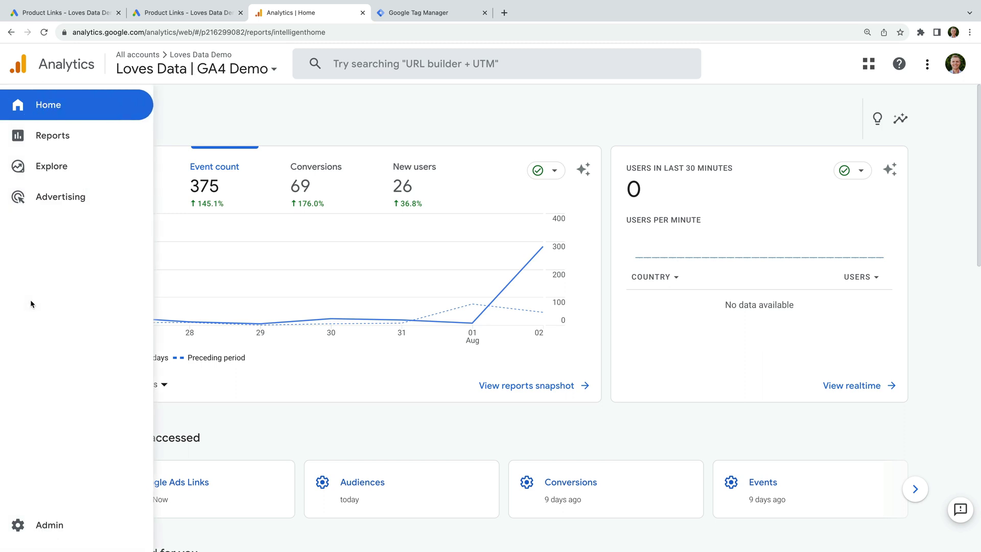
click(73, 534)
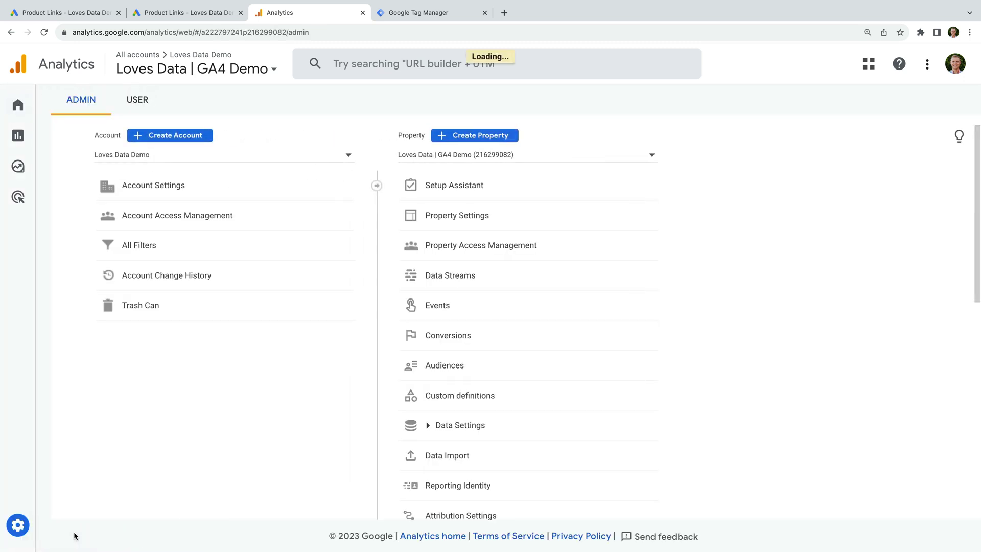
click(443, 377)
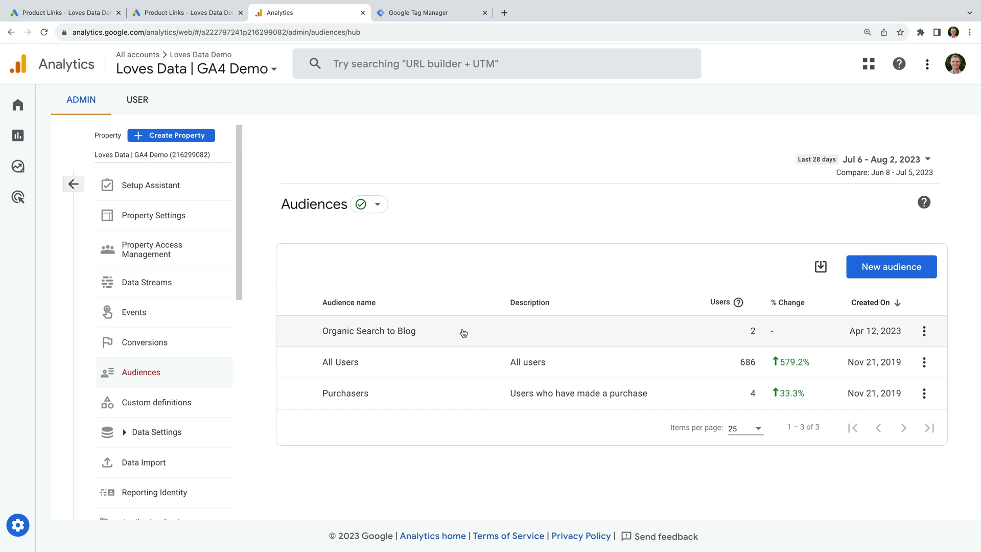
Browse the New audience suggestion categories, then create a custom audience from scratch
click(894, 267)
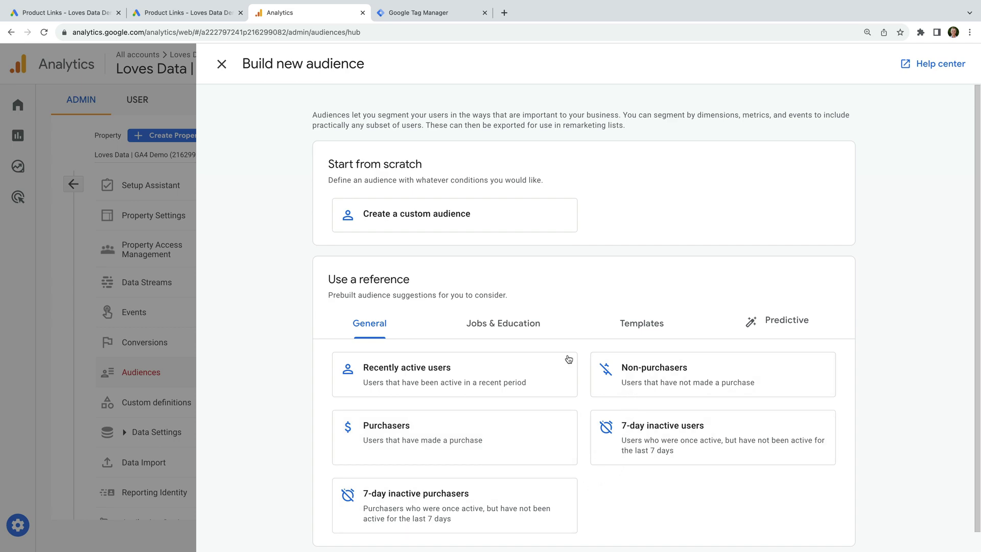
click(507, 324)
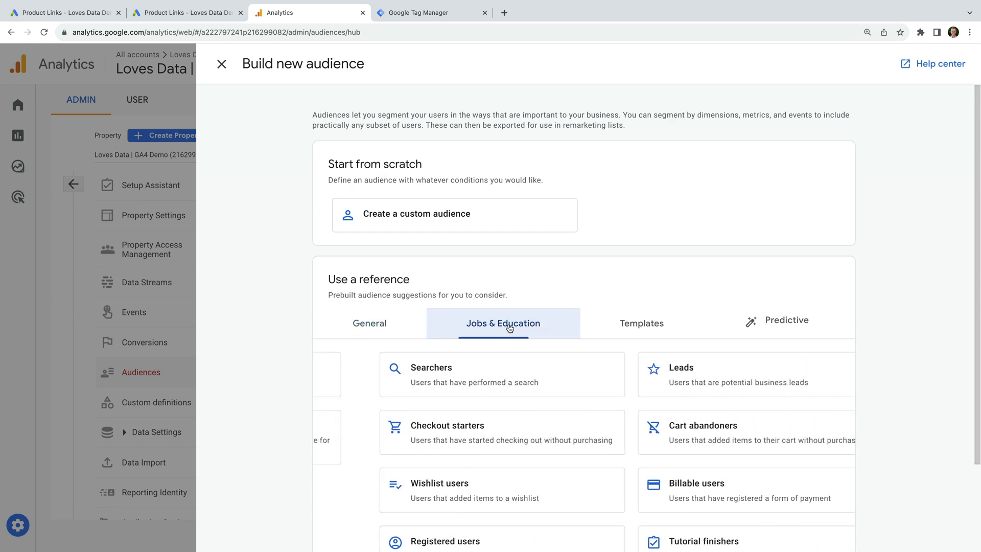
click(626, 333)
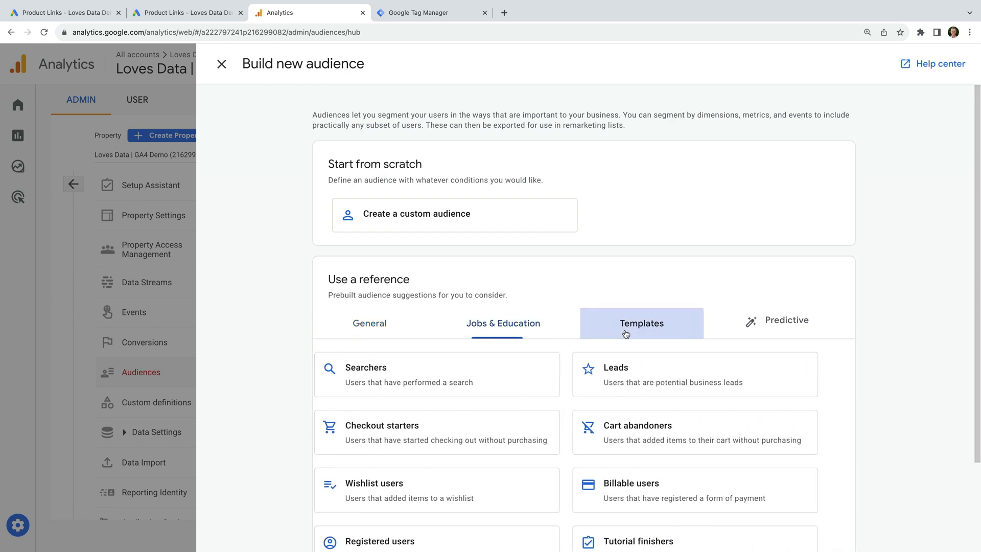
click(807, 333)
scroll(763, 364, down, 2)
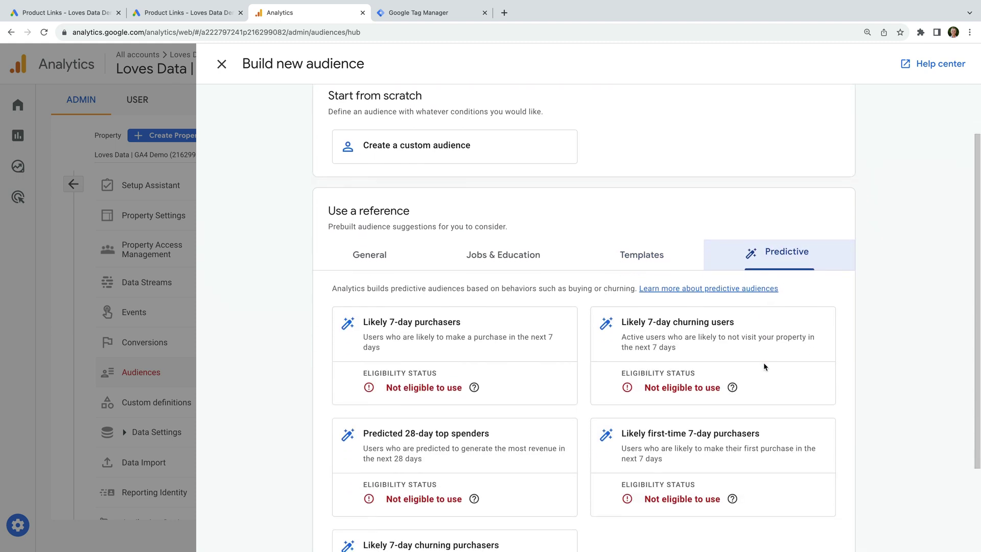
scroll(763, 363, down, 2)
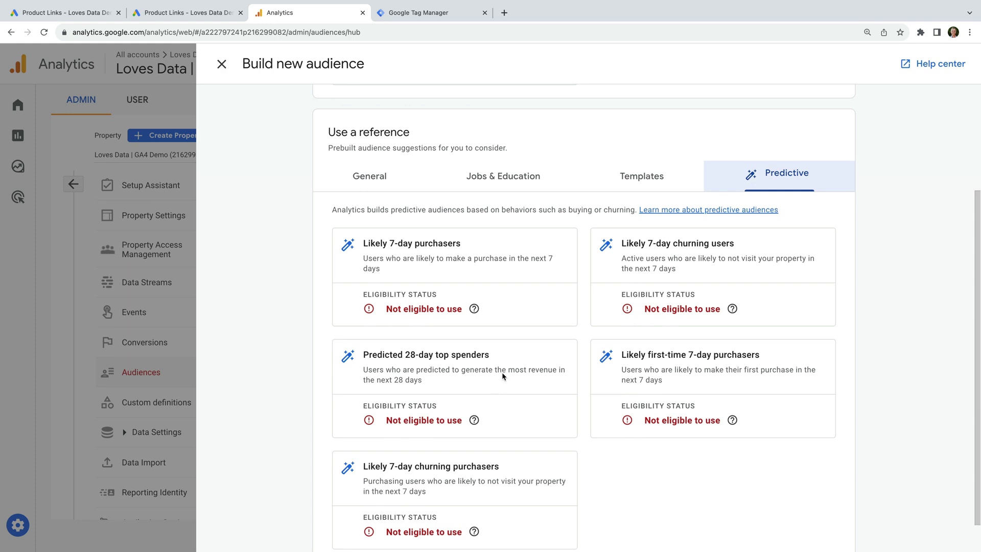
scroll(503, 367, up, 3)
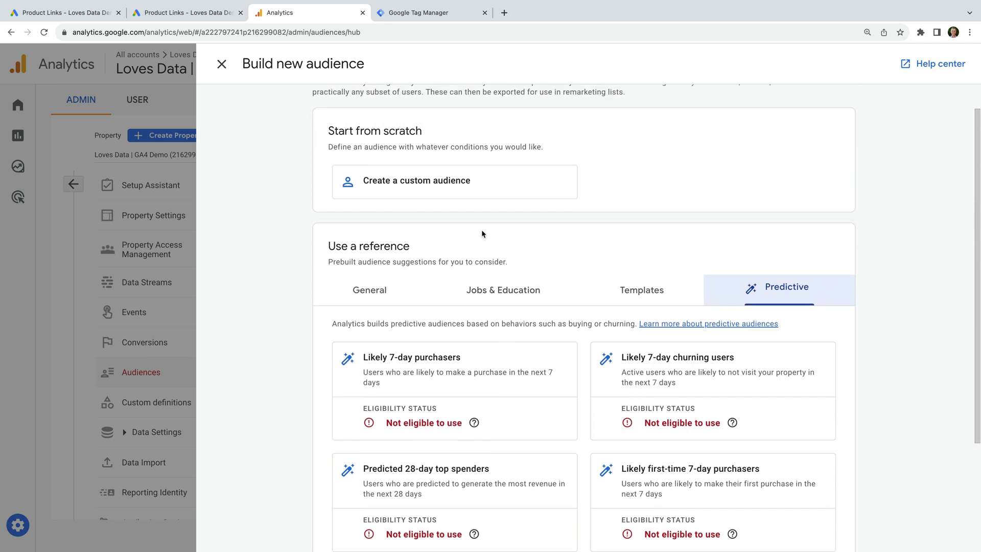
click(408, 191)
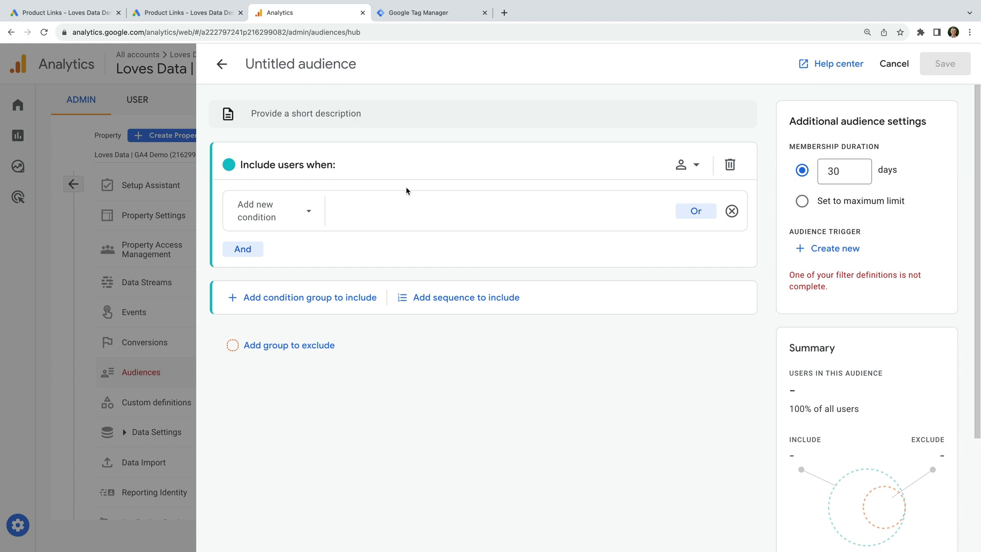
Title the new audience 'Viewed Product Pages'
click(311, 62)
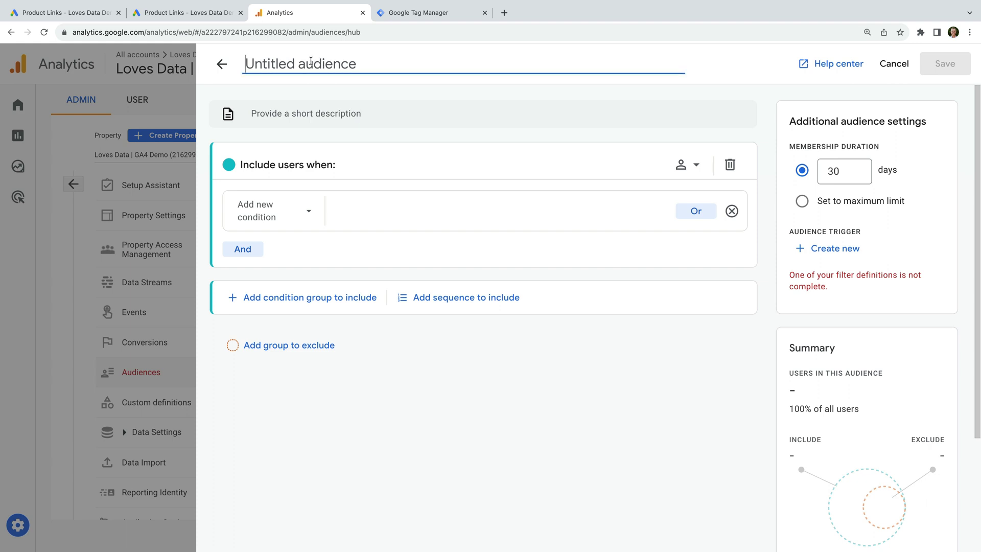
text(Viewe)
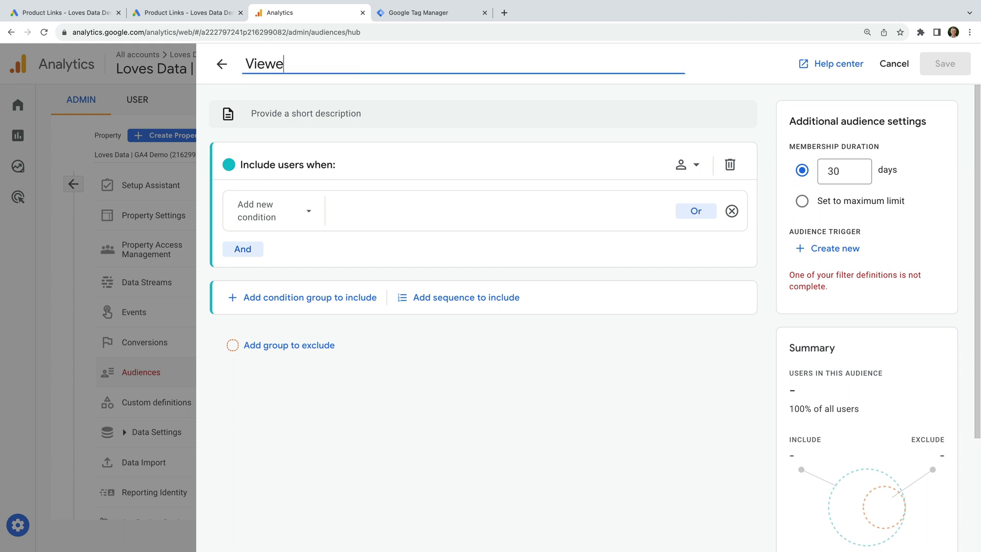
text(d Product Pages)
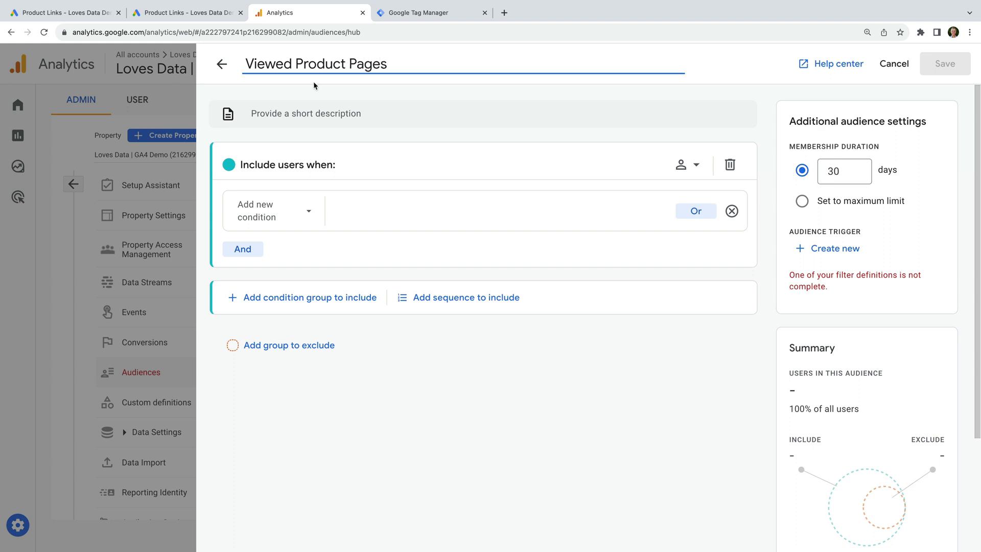
click(348, 131)
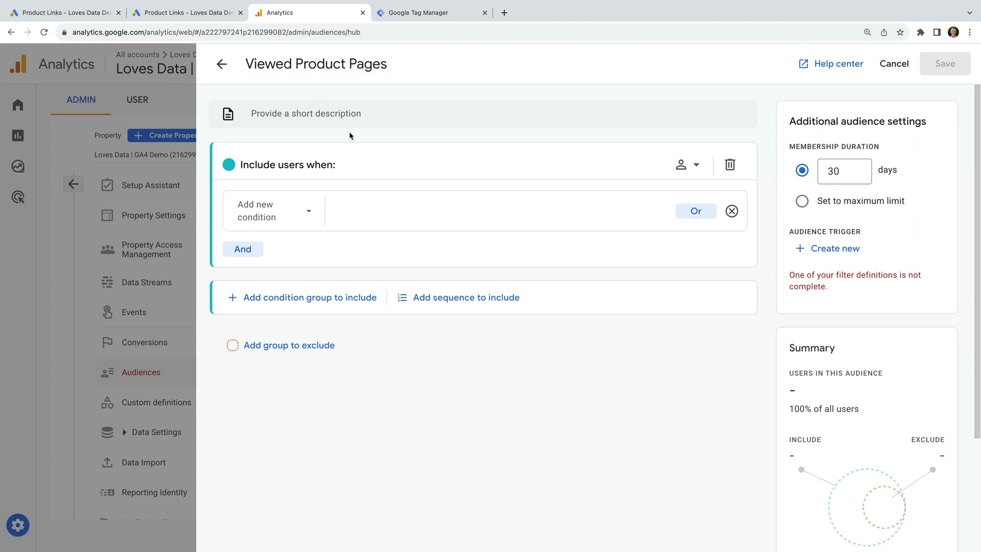
Base the first include condition on Page path and screen class
click(291, 208)
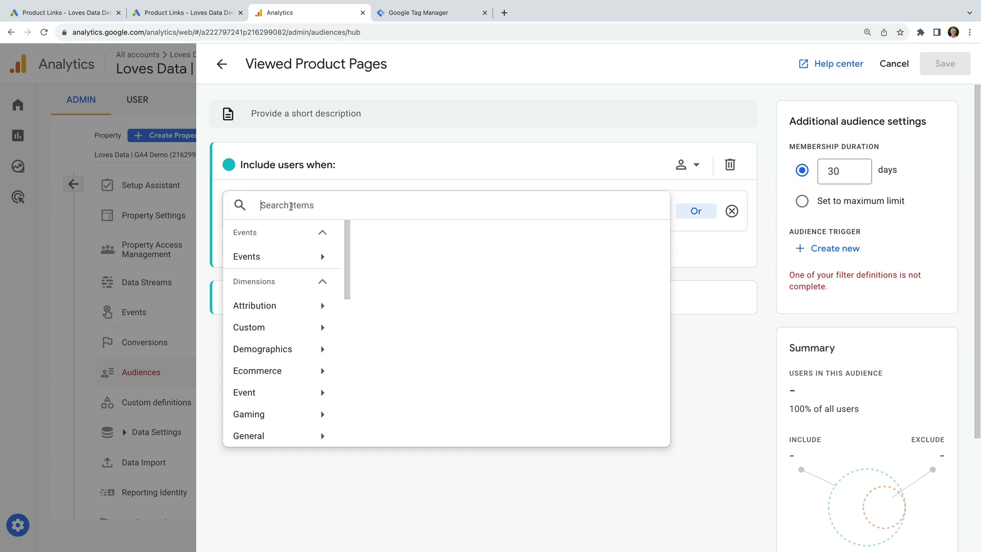
text(page path)
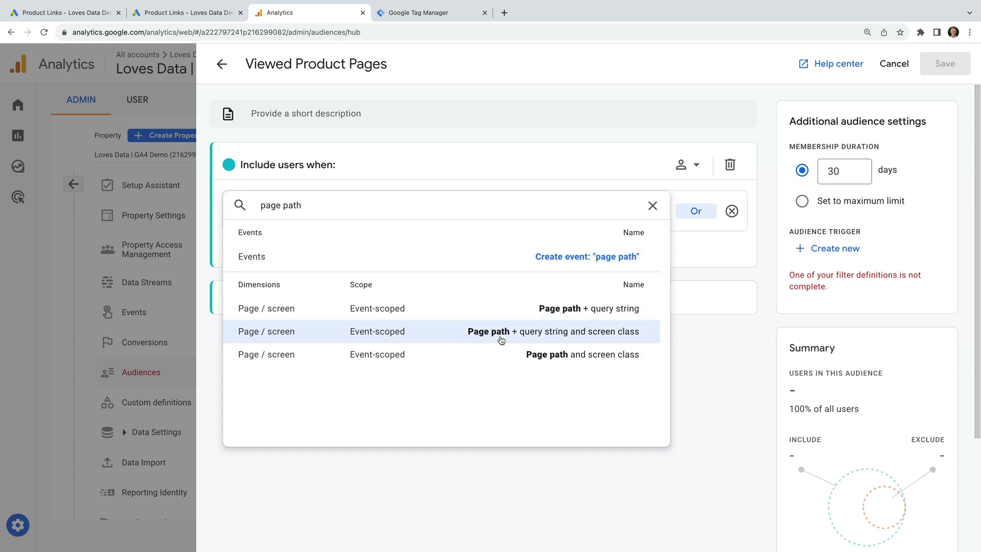
click(600, 360)
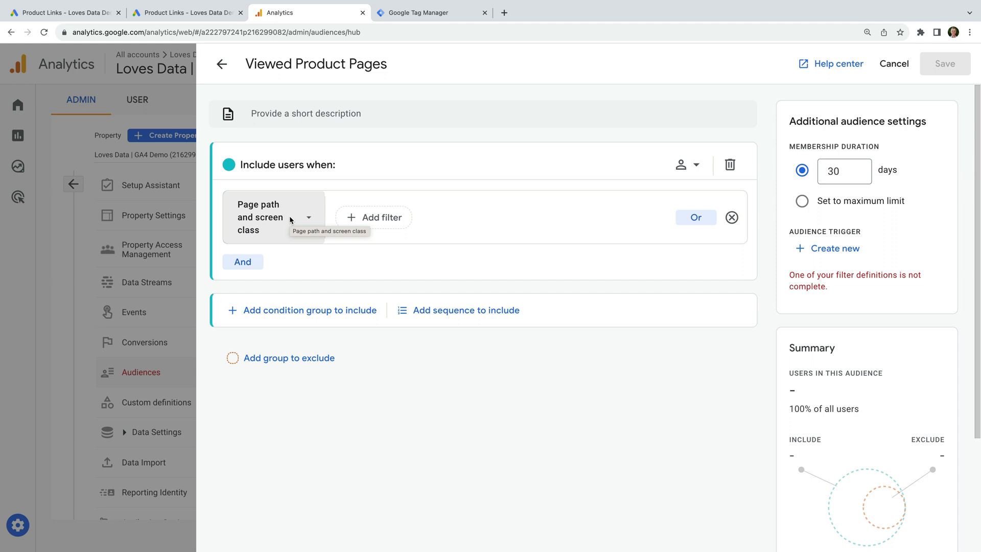
Set the page path condition to begins with /product/ and apply it
click(376, 219)
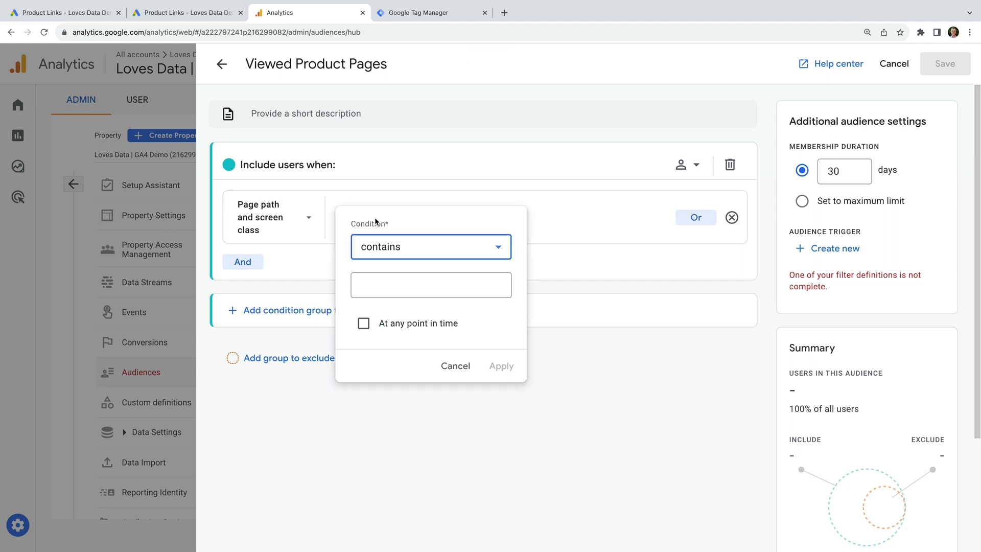
click(446, 252)
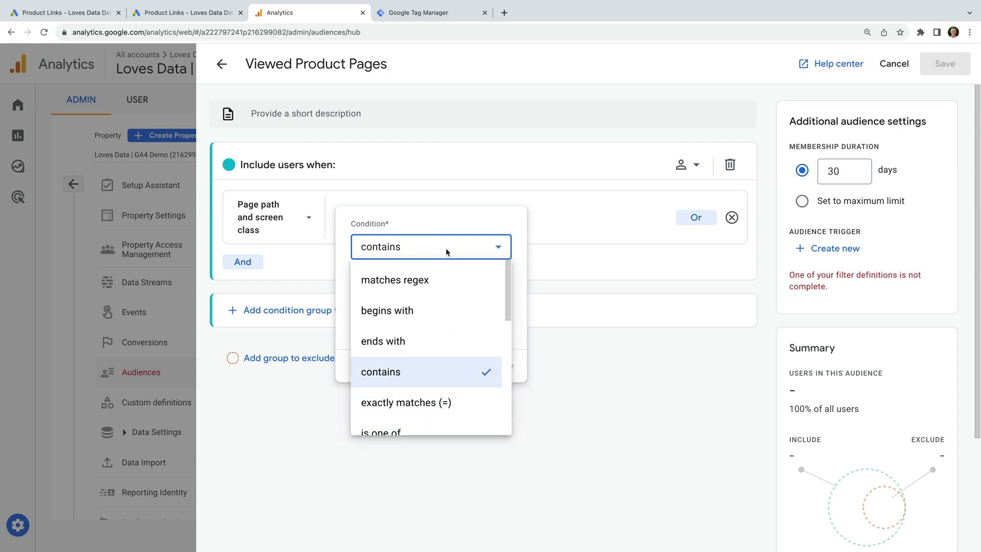
click(463, 312)
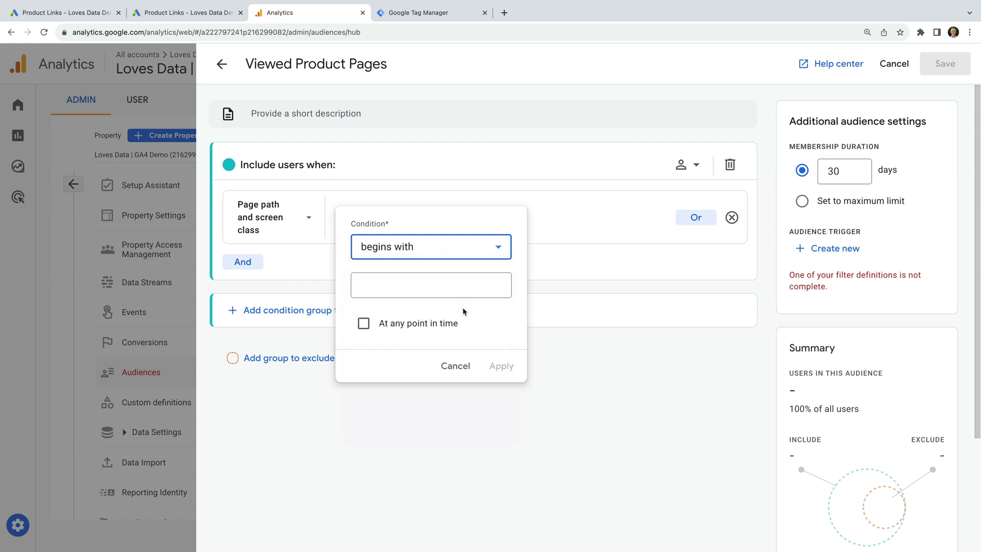
click(458, 286)
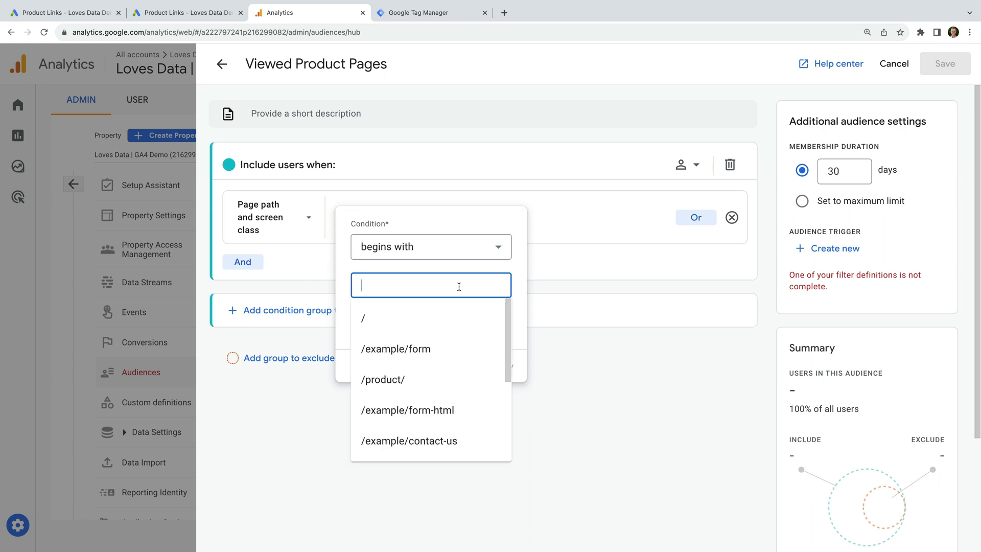
text(/product/)
click(523, 299)
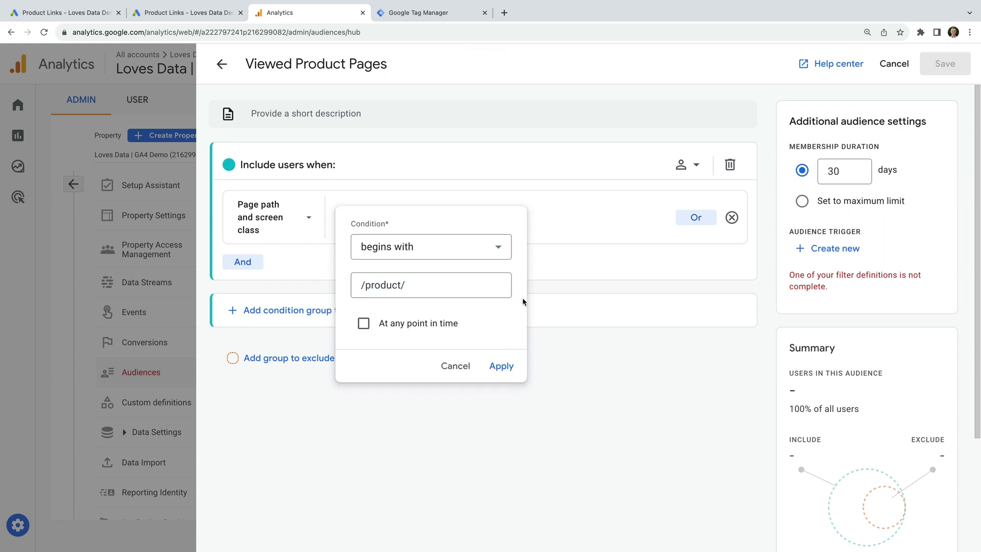
click(511, 368)
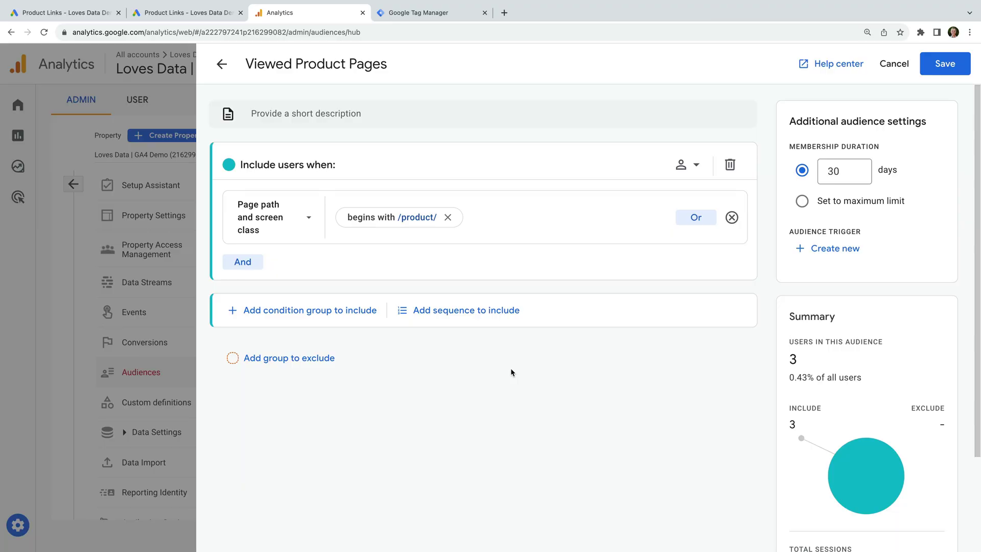
Add an exclusion group set to exclude users permanently
click(324, 361)
scroll(499, 360, down, 2)
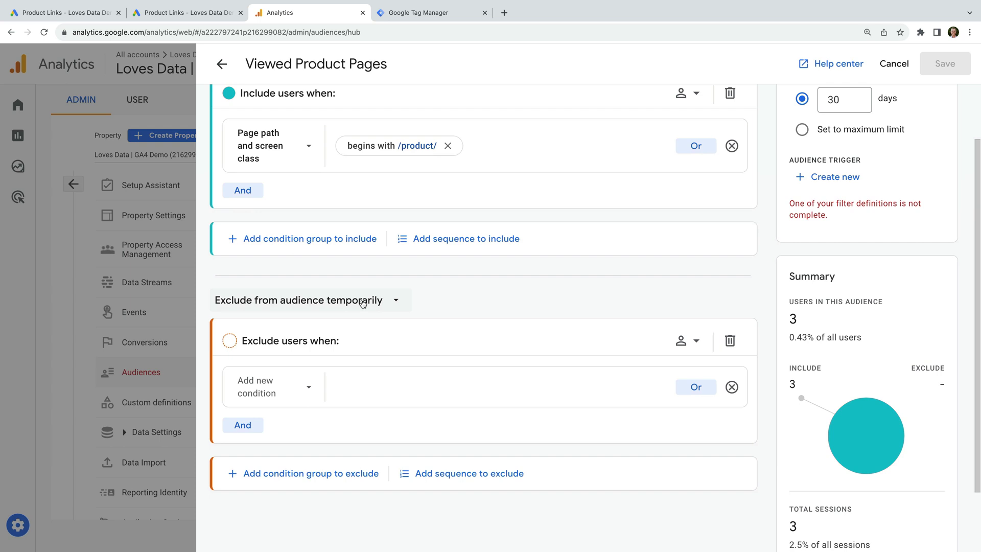
click(363, 303)
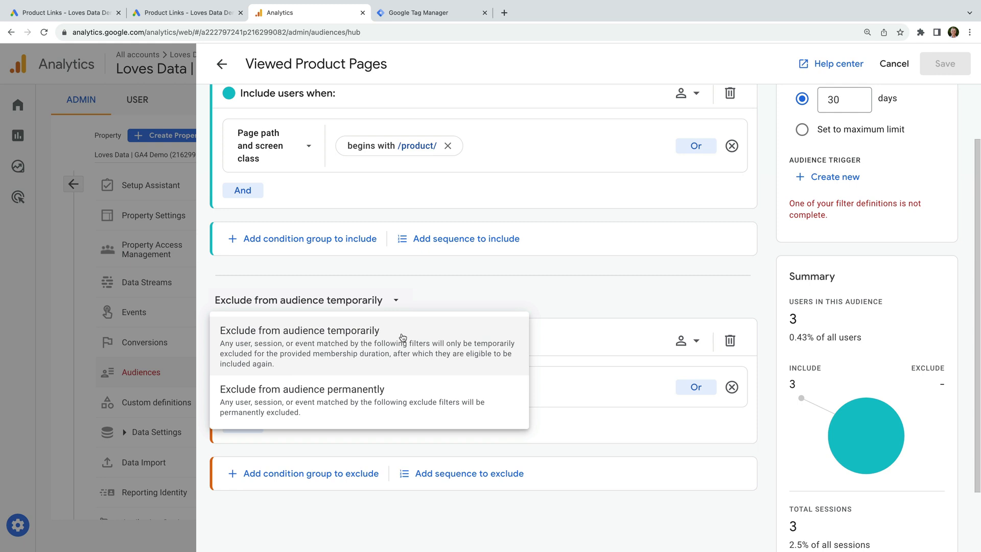
click(399, 399)
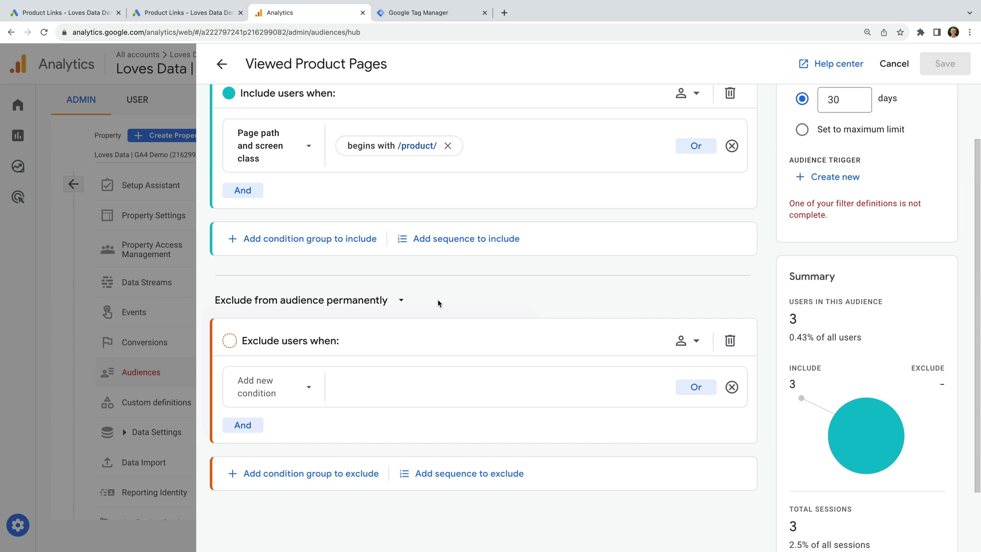
Exclude users with purchase event count greater than 0 and save the audience
click(302, 401)
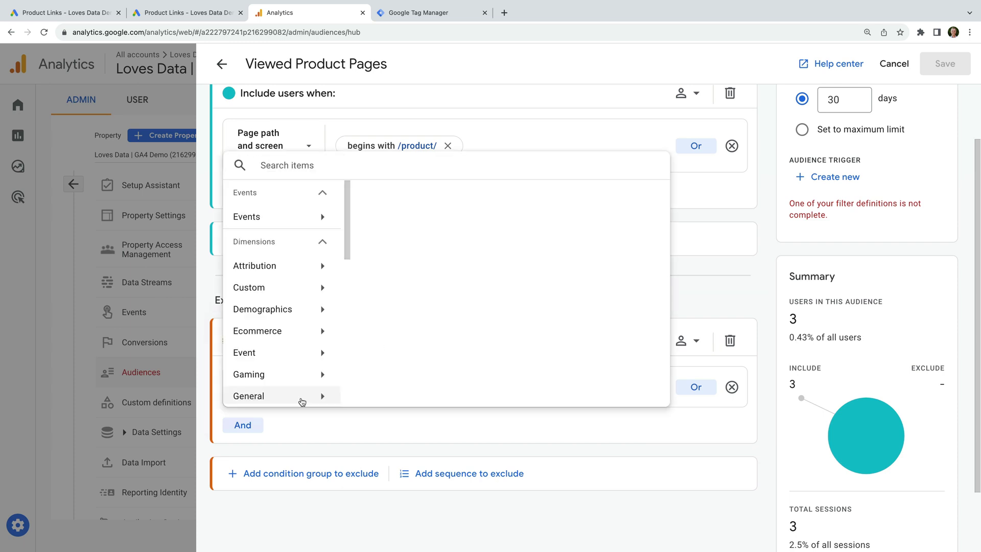
text(purchase)
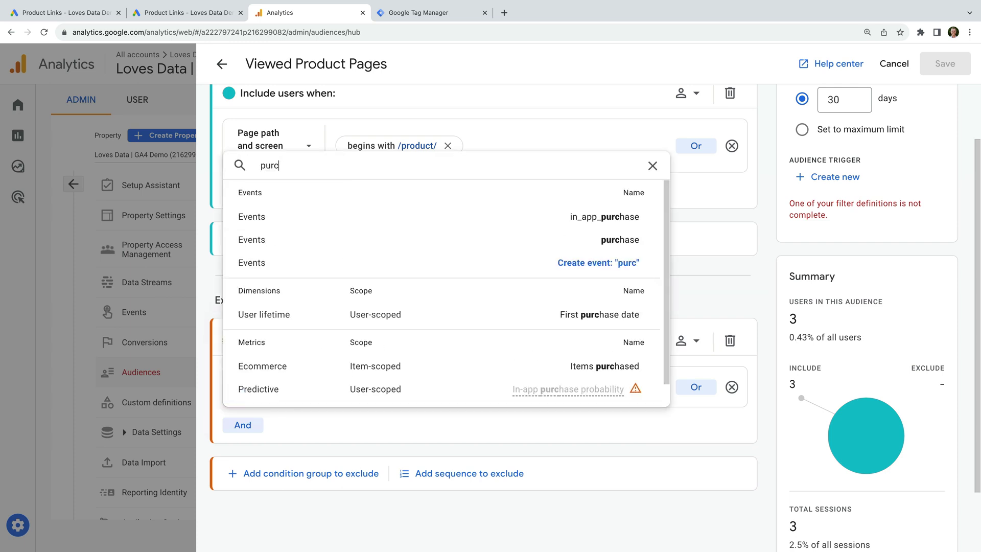
click(588, 244)
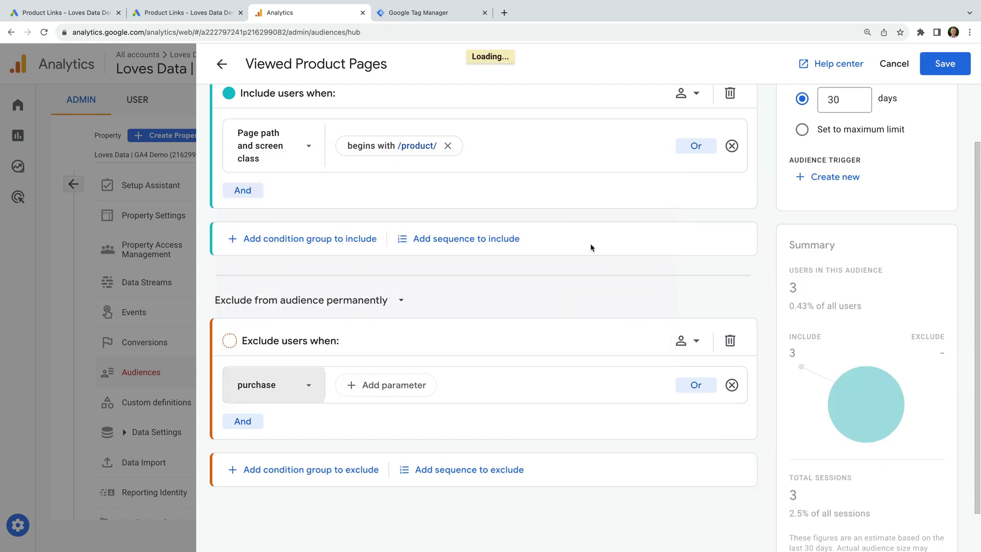
click(424, 385)
text(even)
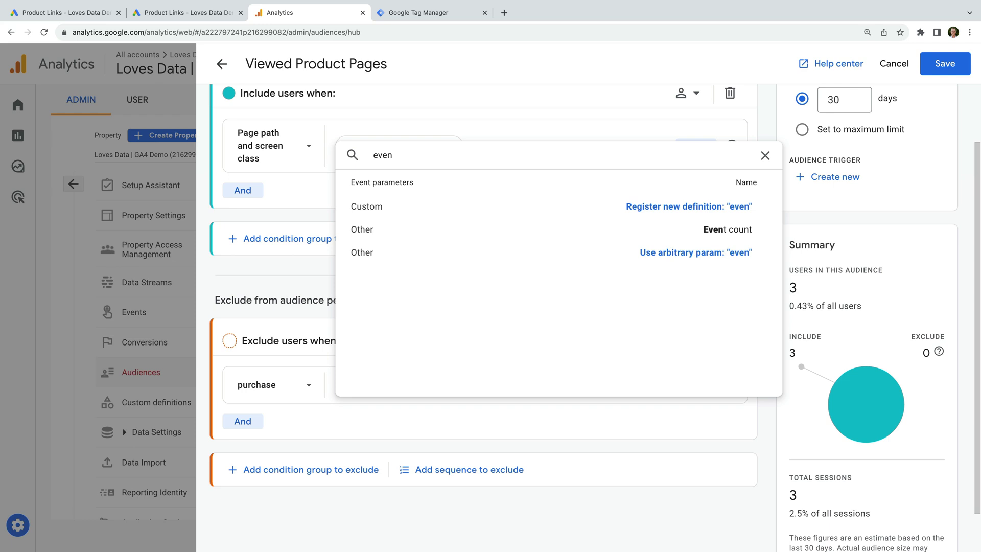
click(689, 229)
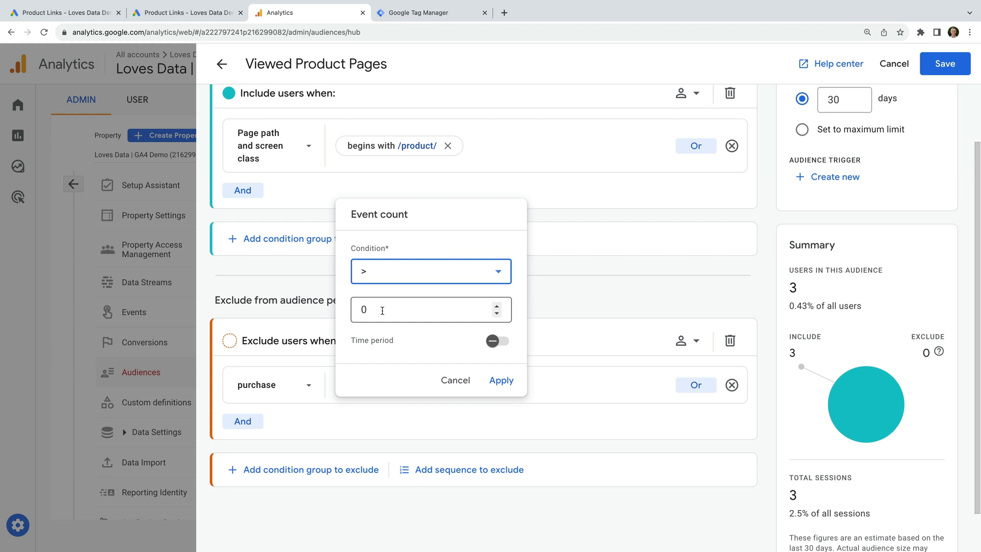
click(501, 380)
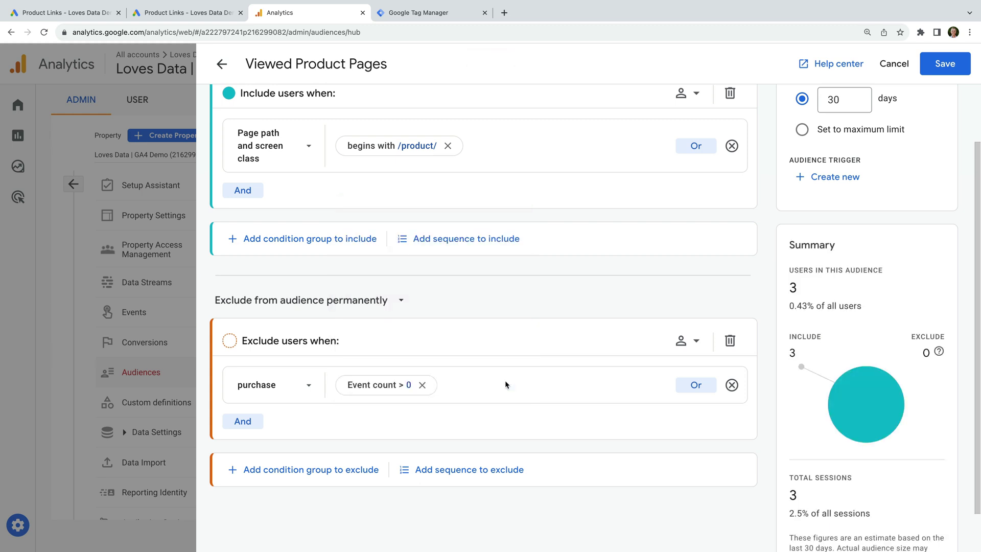
click(951, 73)
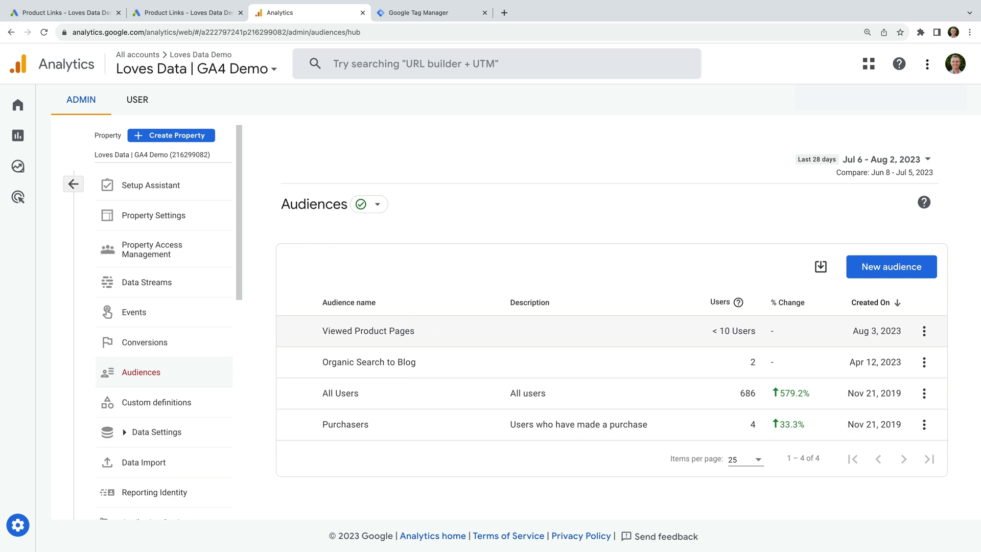
click(101, 18)
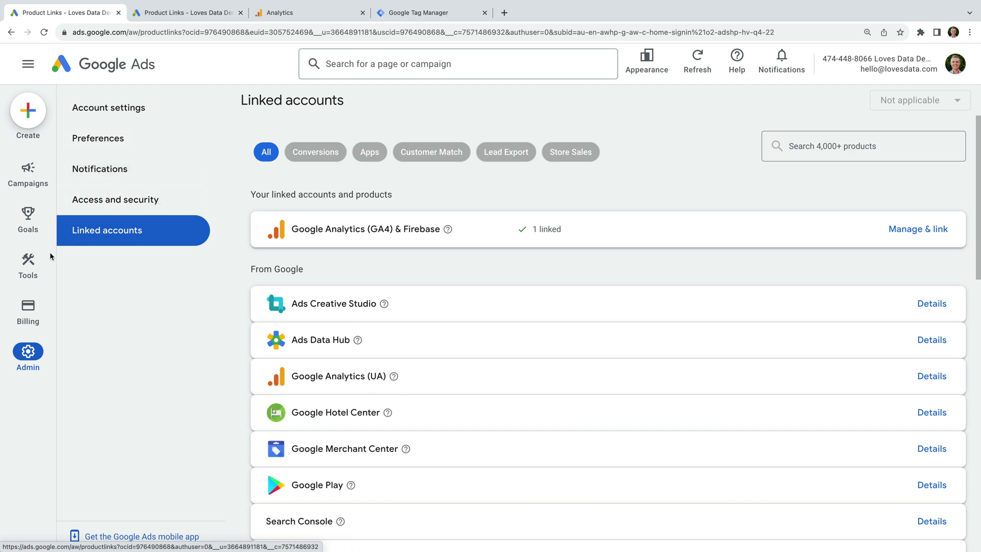
Check the Audience manager segment list for Viewed Product Pages
mouse_move(32, 269)
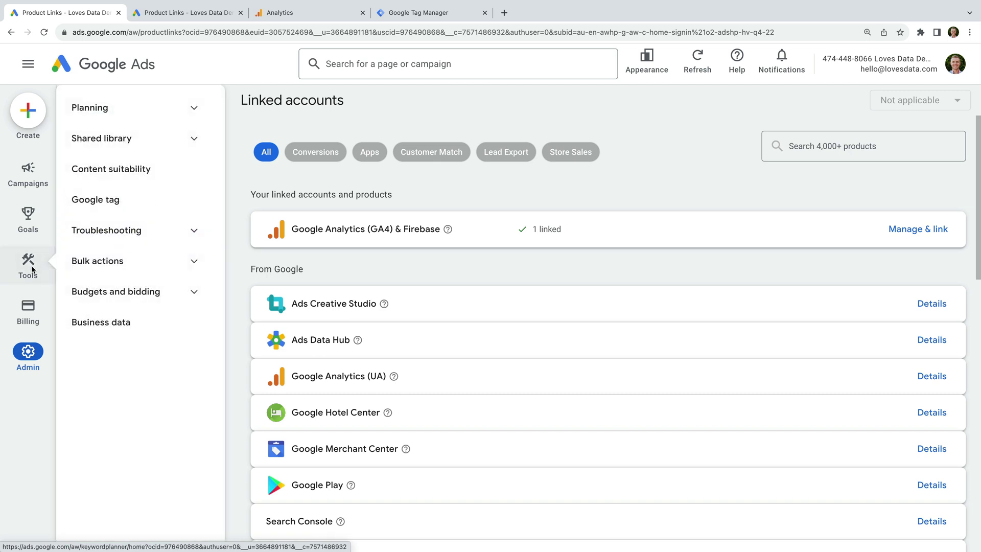
click(193, 136)
click(104, 173)
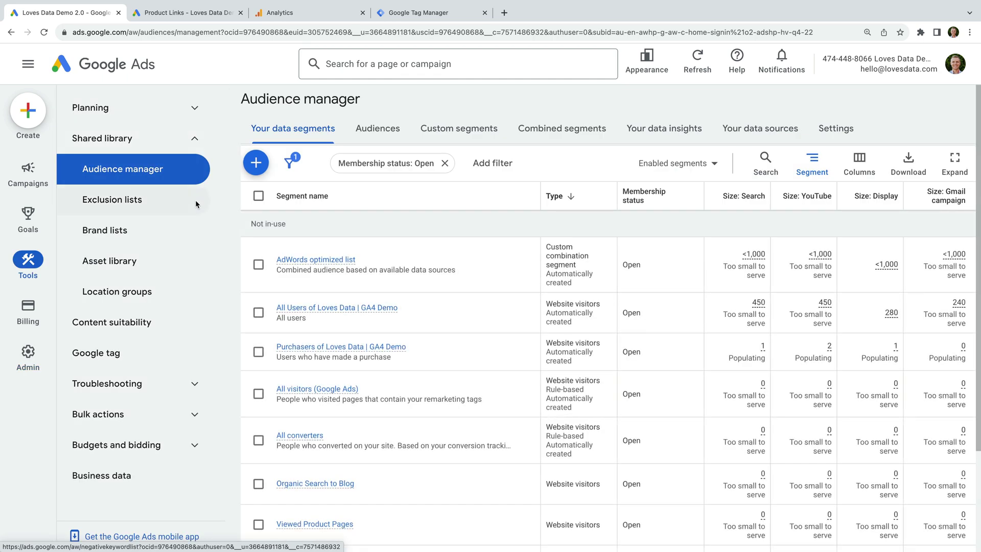
scroll(507, 229, down, 3)
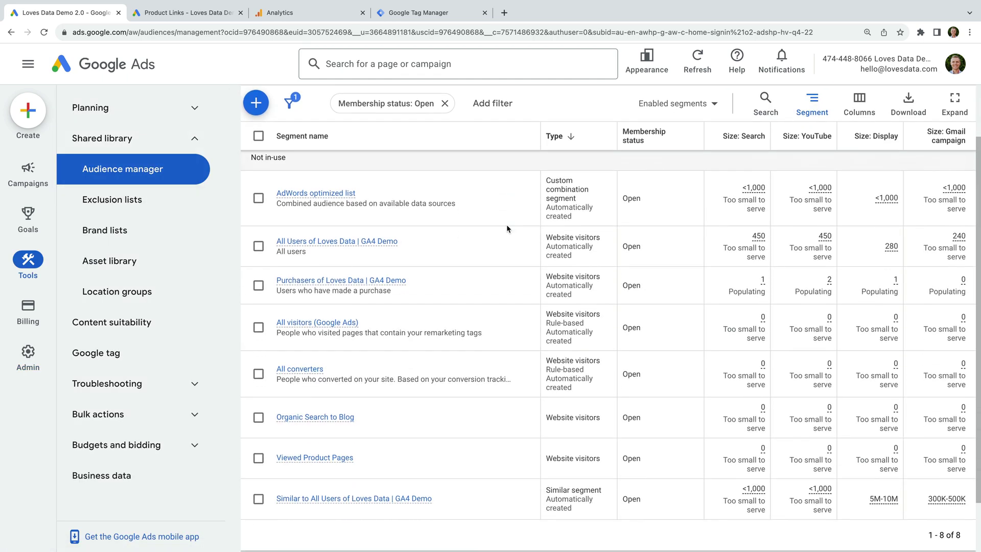
scroll(507, 225, up, 2)
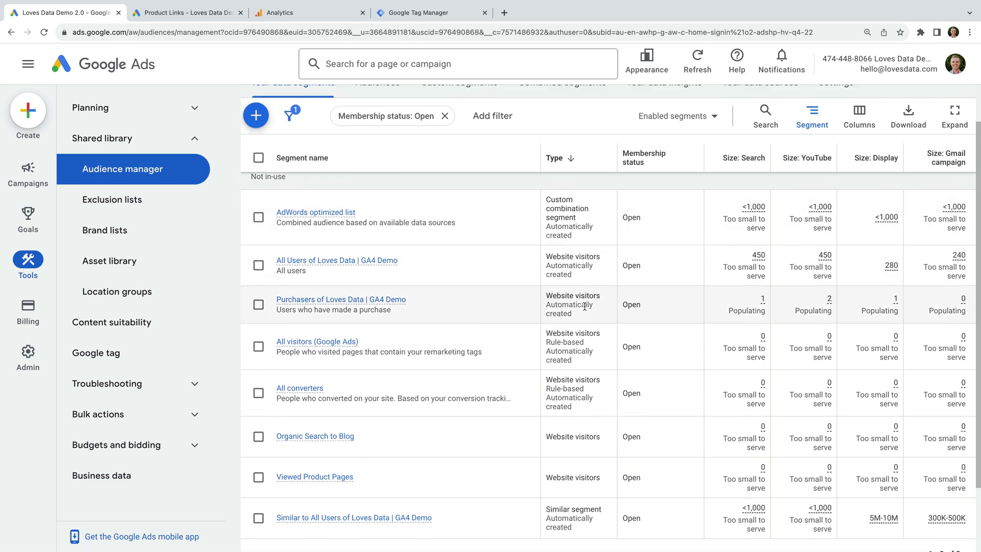
scroll(582, 327, down, 2)
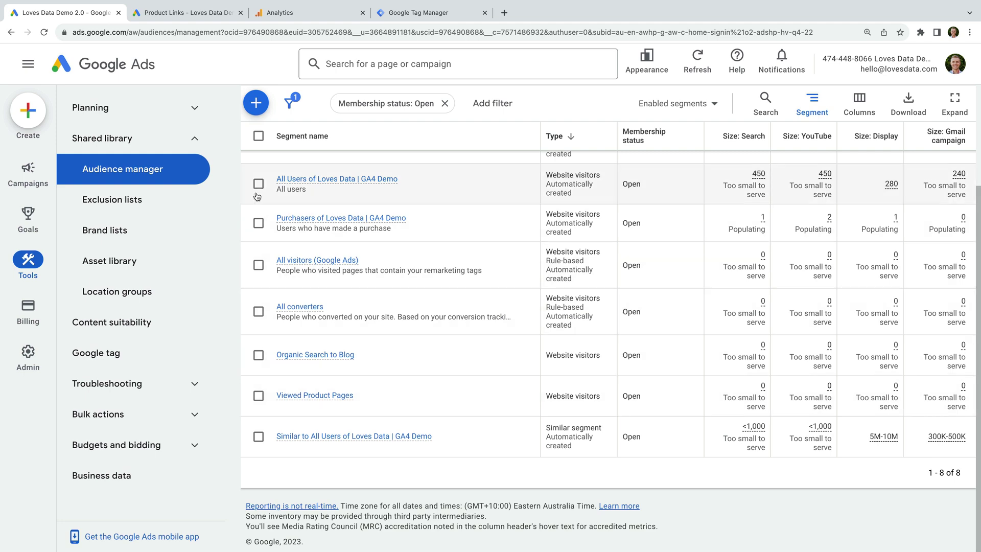
click(213, 14)
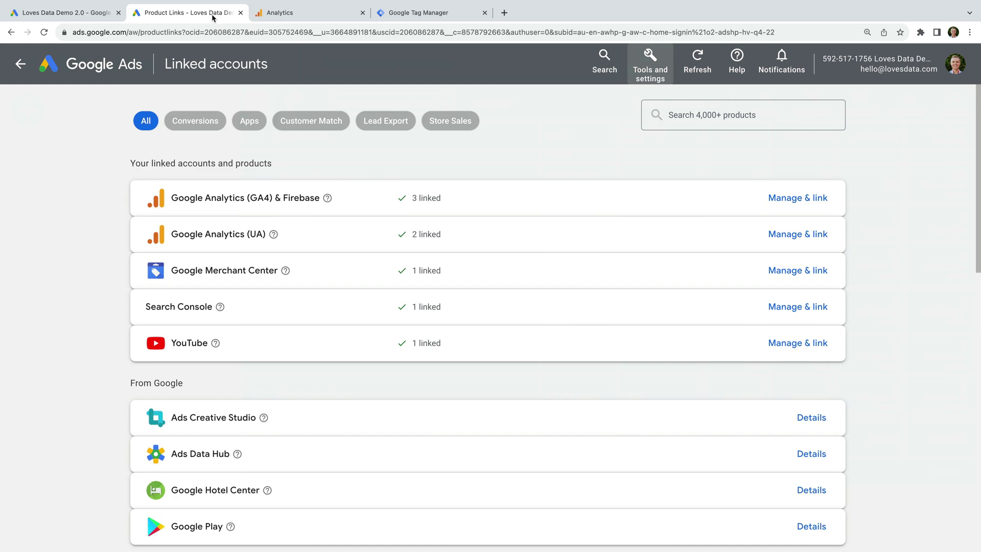
Review the second account's Audience manager segments, then return to Loves Data Demo 2.0
click(22, 66)
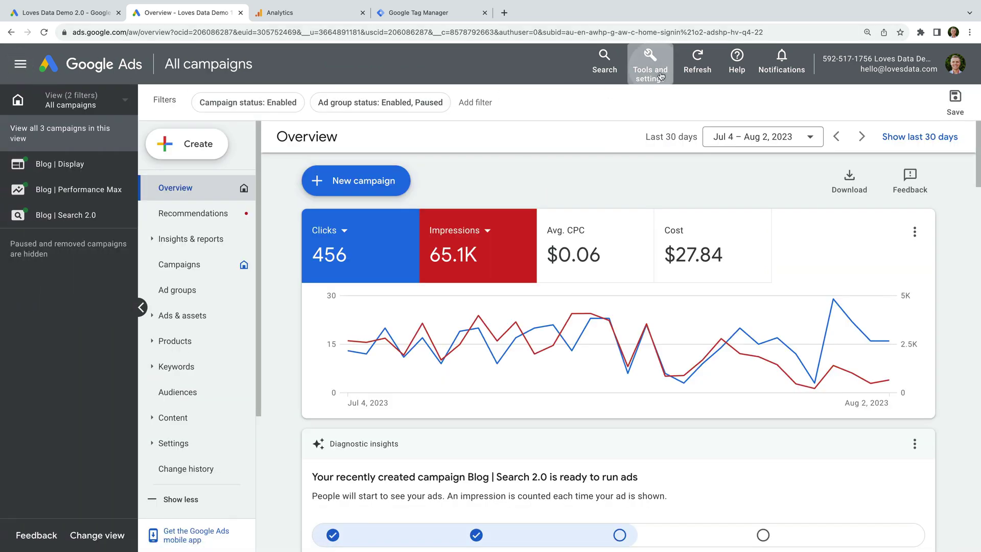
click(661, 76)
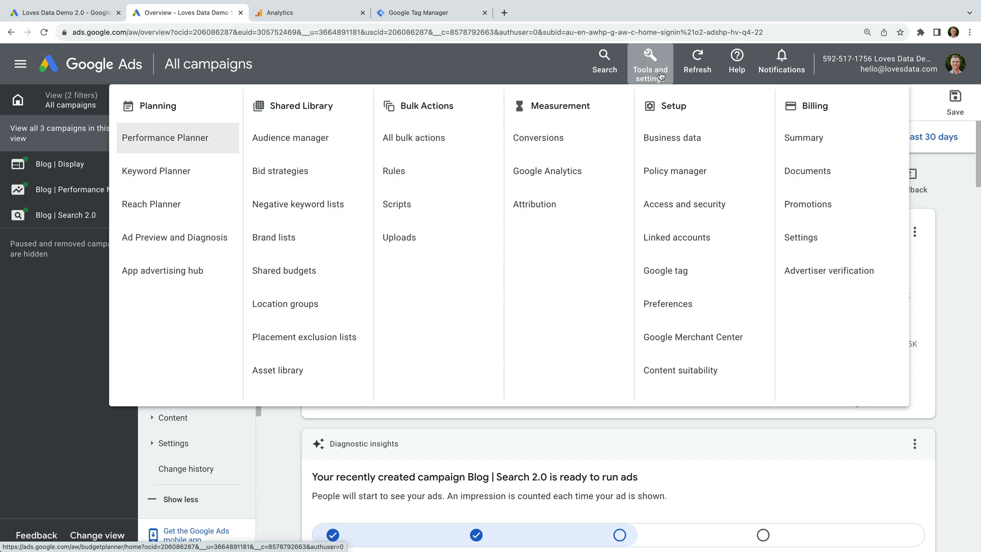
click(323, 145)
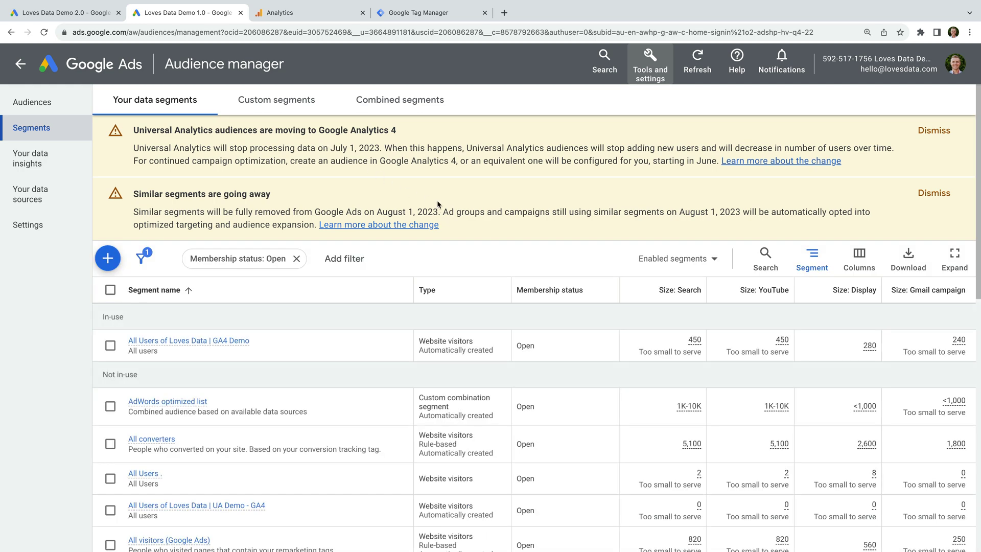
scroll(545, 246, down, 2)
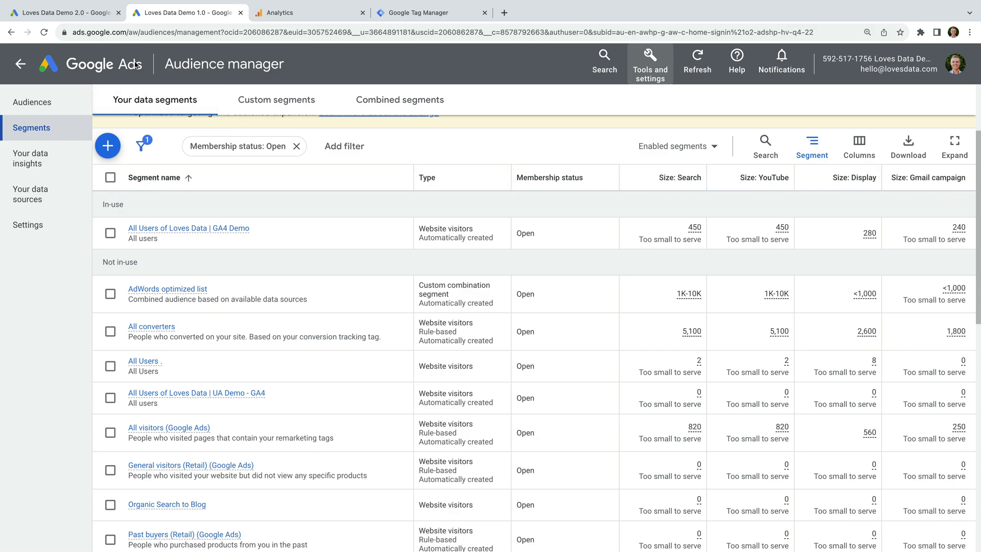
click(84, 19)
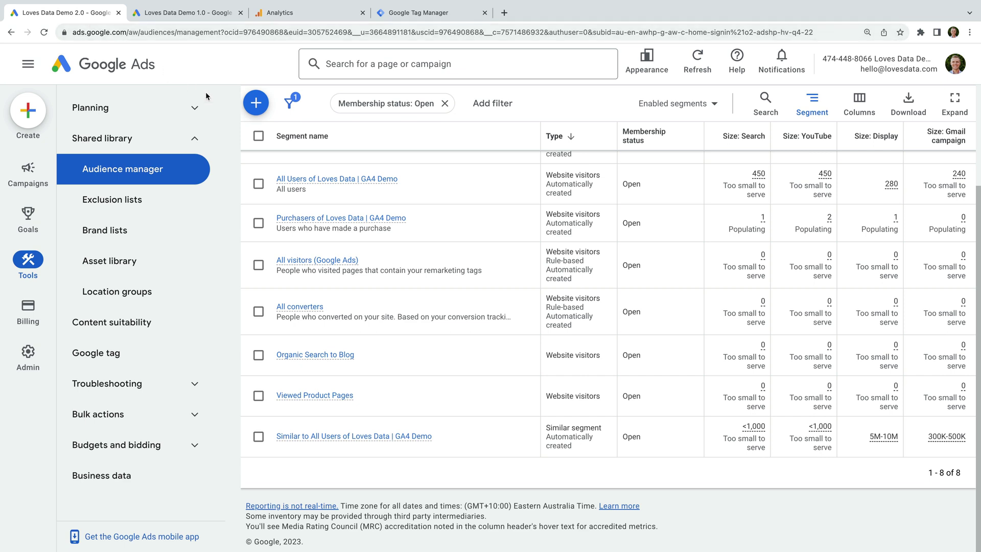
Start a new website visitors segment named 'Viewed Blog'
scroll(505, 201, up, 3)
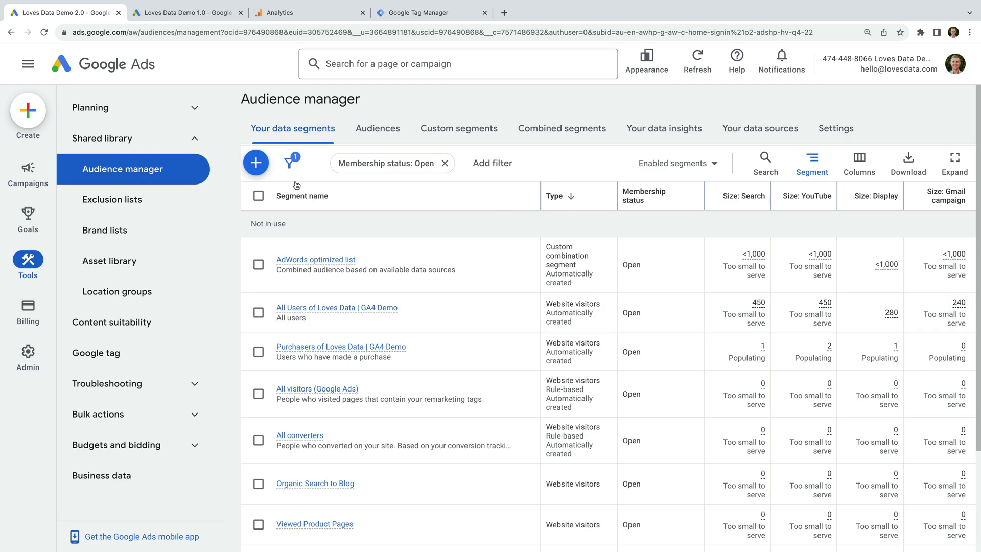
click(253, 163)
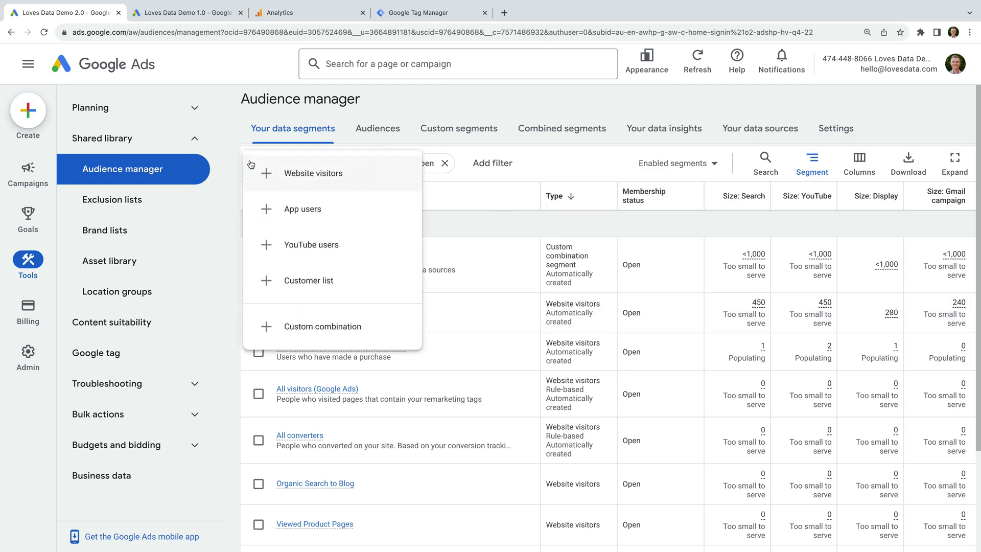
click(319, 174)
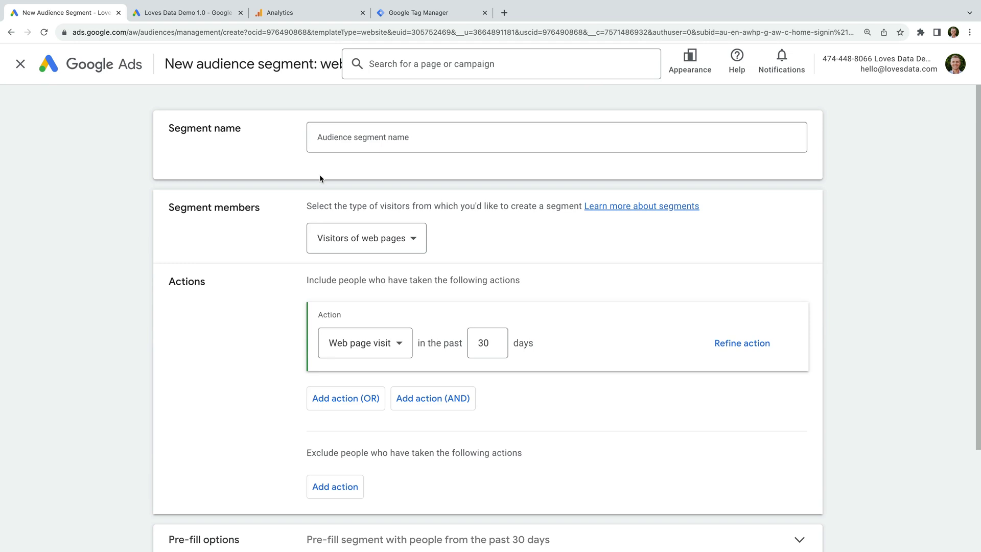
click(377, 139)
text(Viewed)
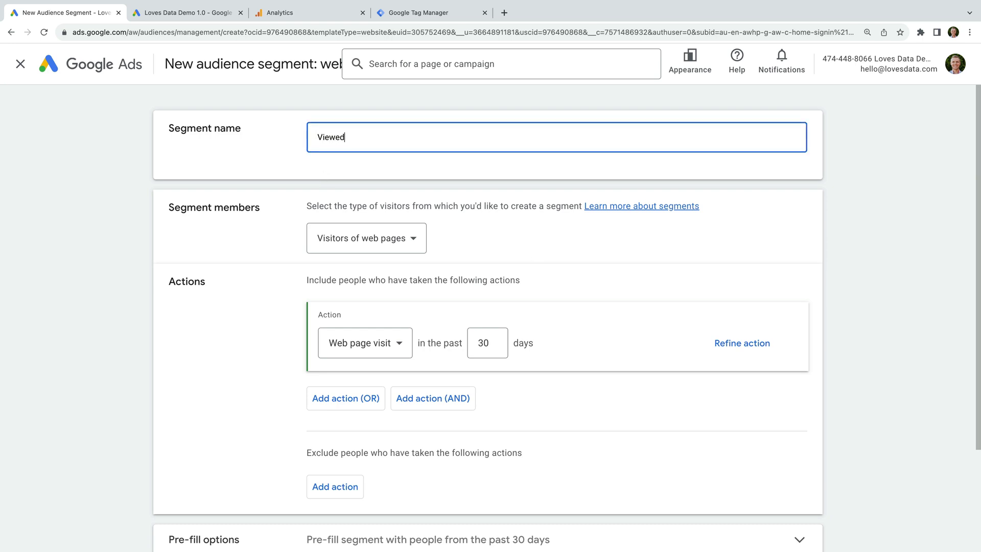
text( Blog)
click(395, 164)
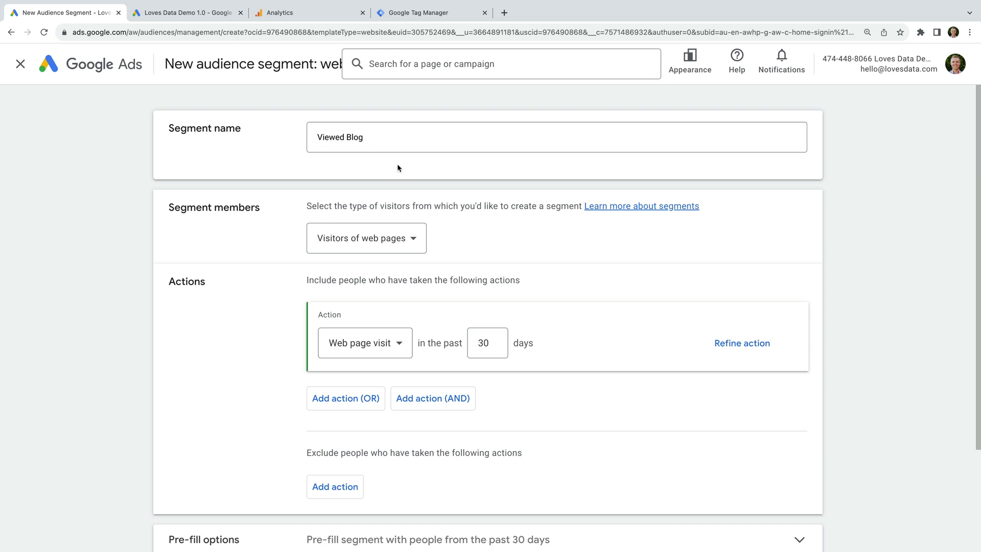
Limit members to visitors of web pages whose page URL contains /blog/, and create the segment
click(416, 244)
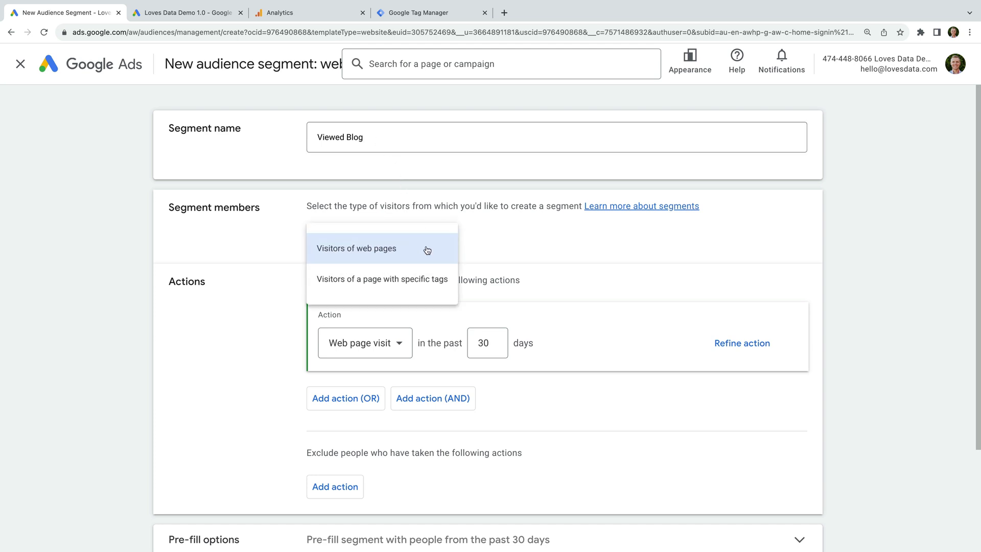
click(369, 252)
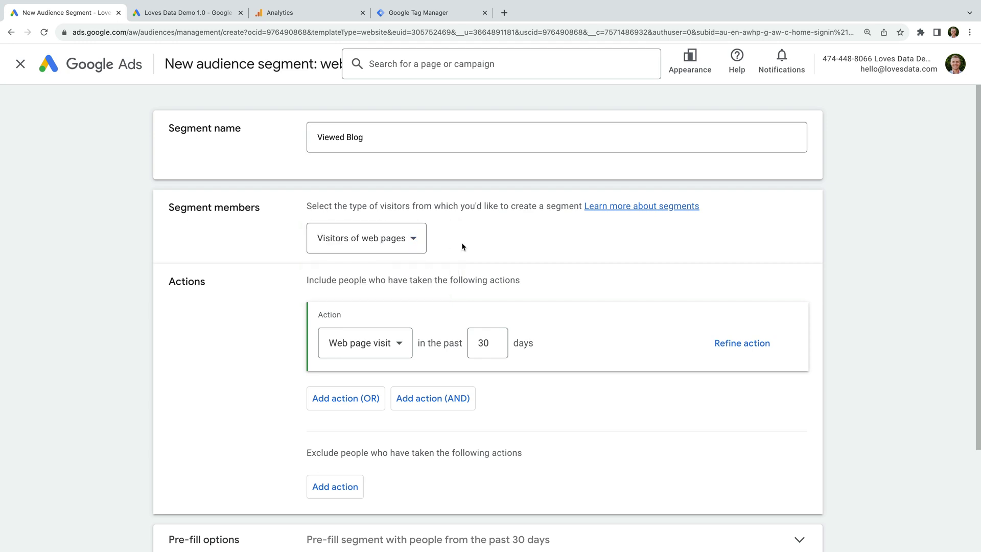
scroll(467, 246, down, 3)
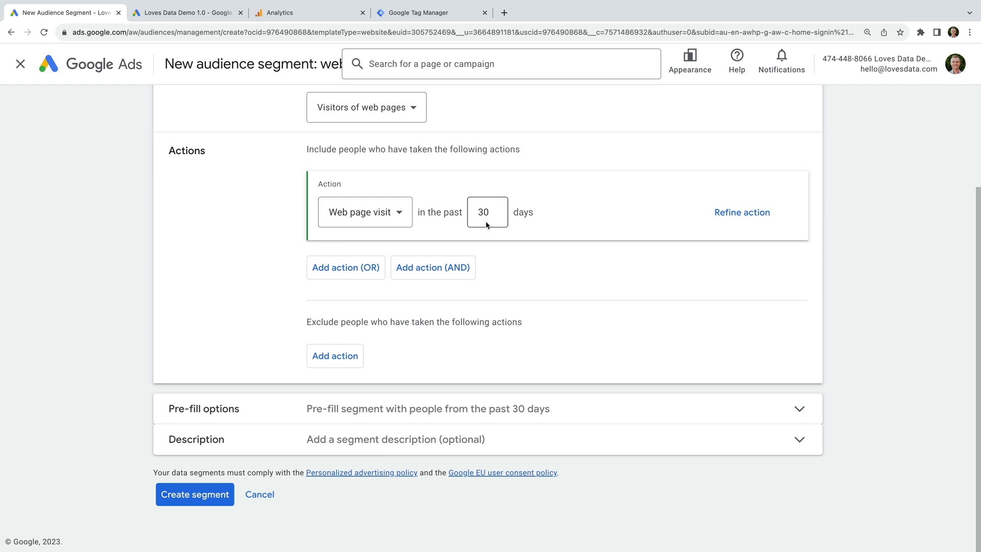
click(748, 220)
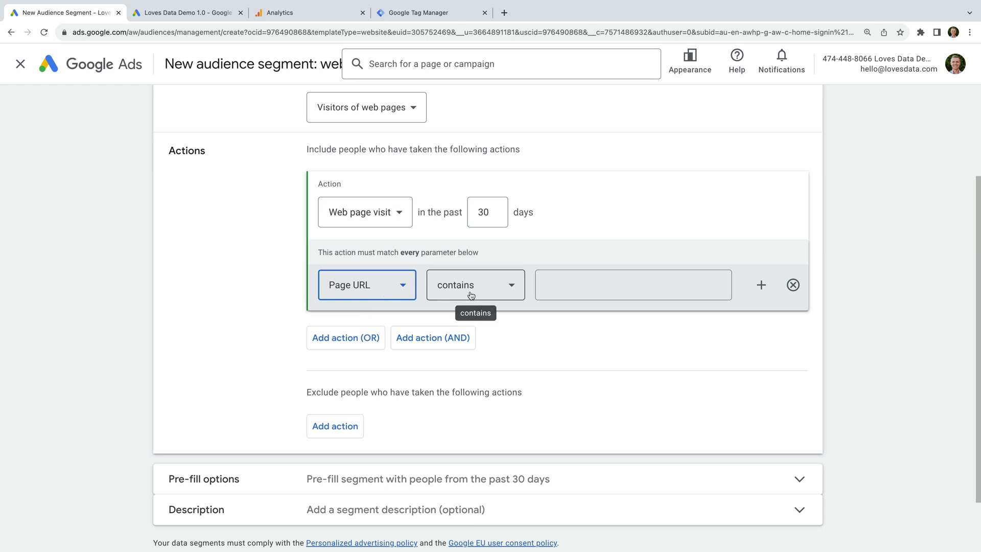
click(574, 284)
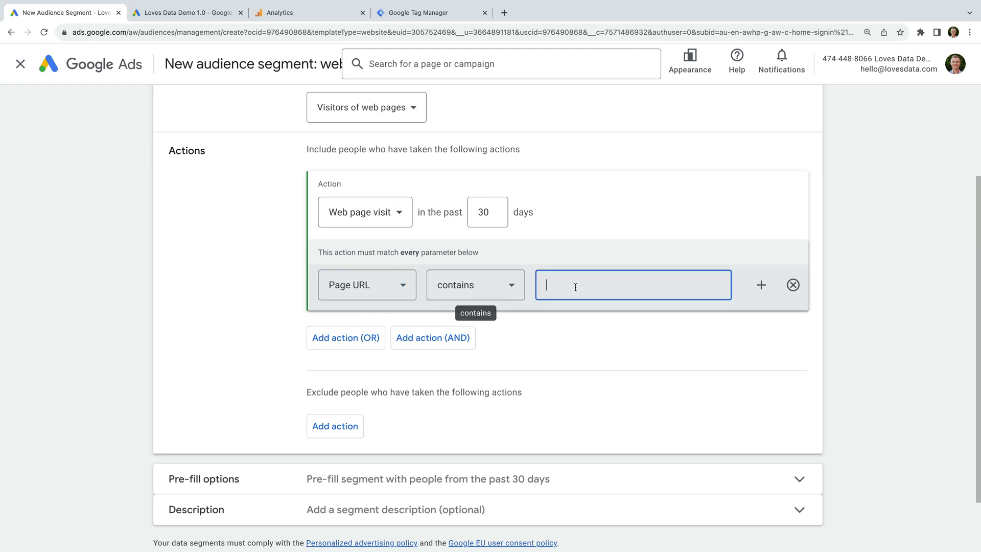
text(/blog/)
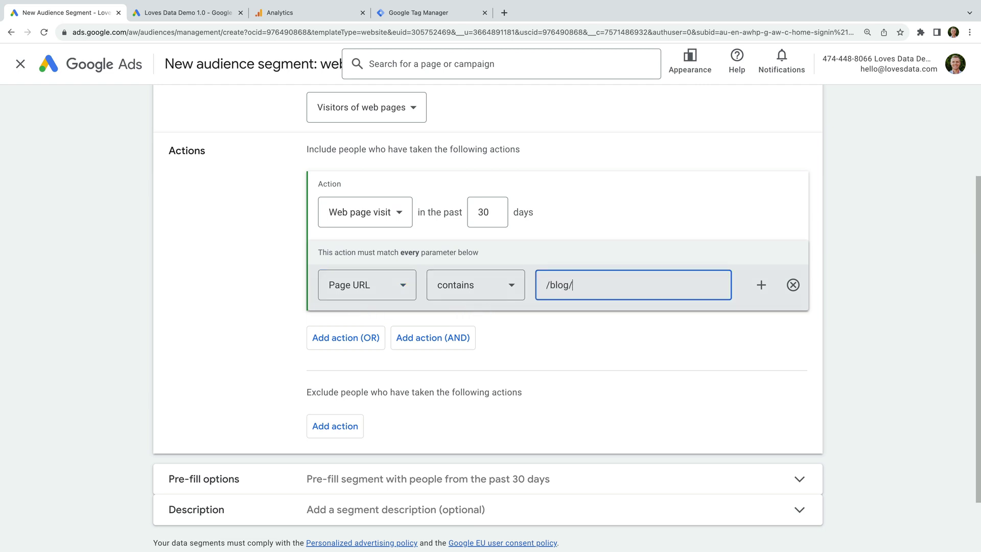
click(582, 320)
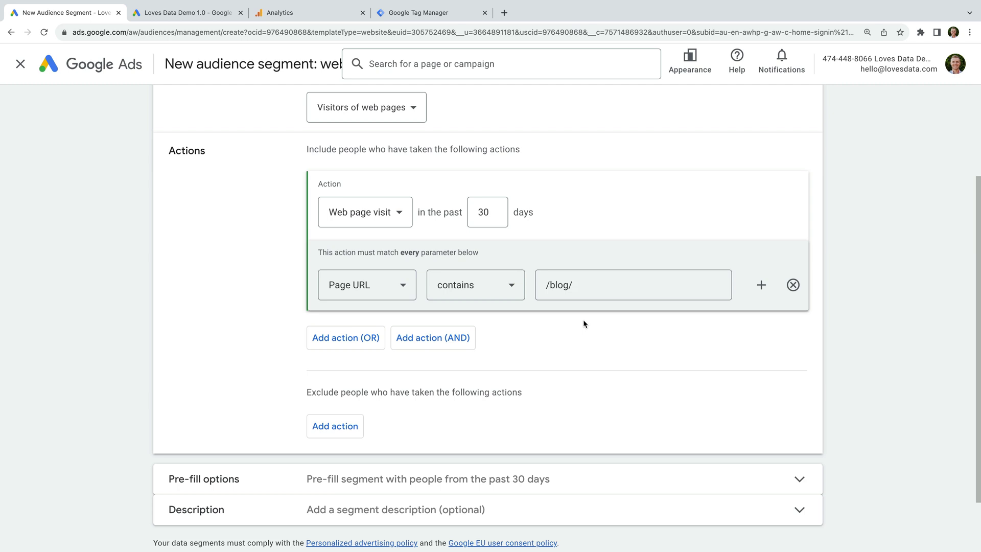
scroll(583, 320, down, 2)
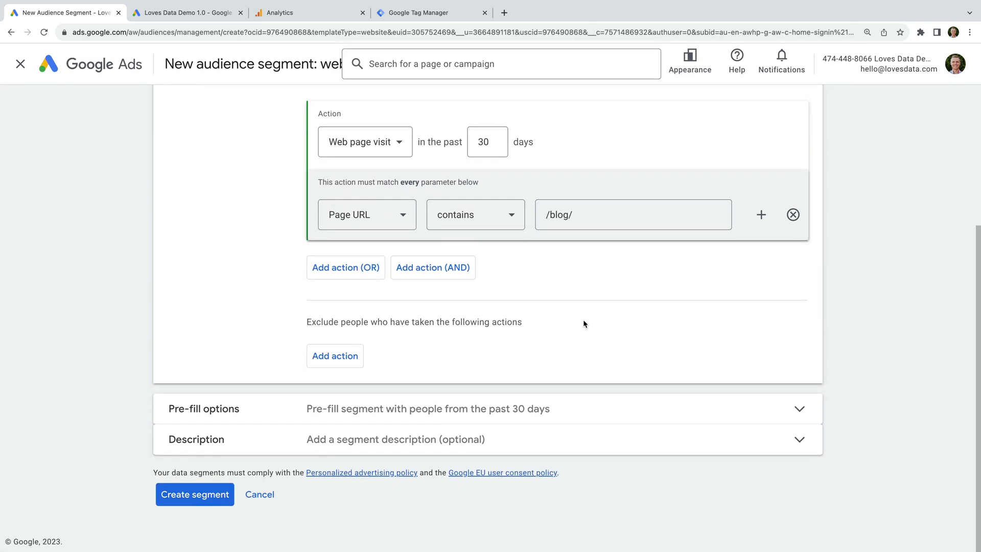
click(192, 502)
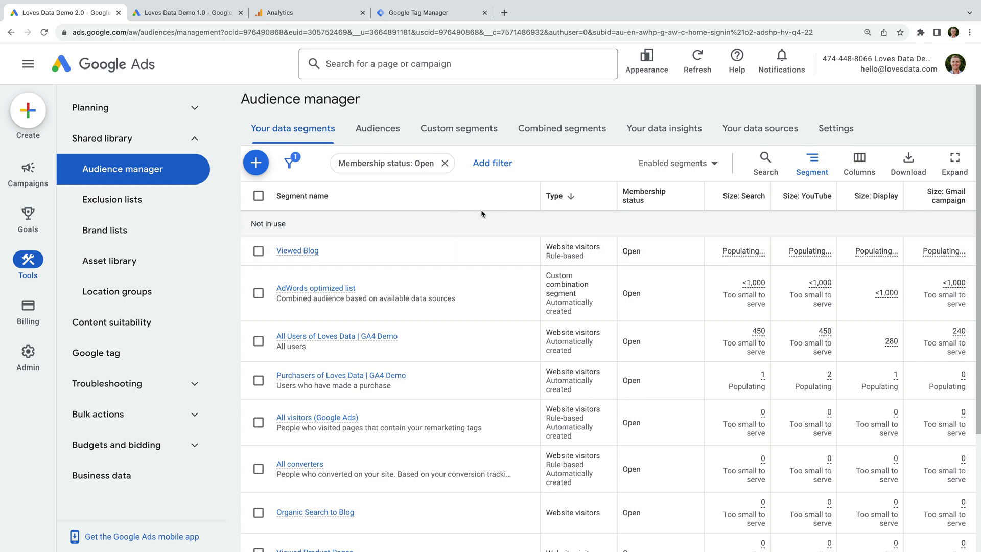
Open the Google Ads tag details from the audience data sources and expand its tag setup
click(752, 135)
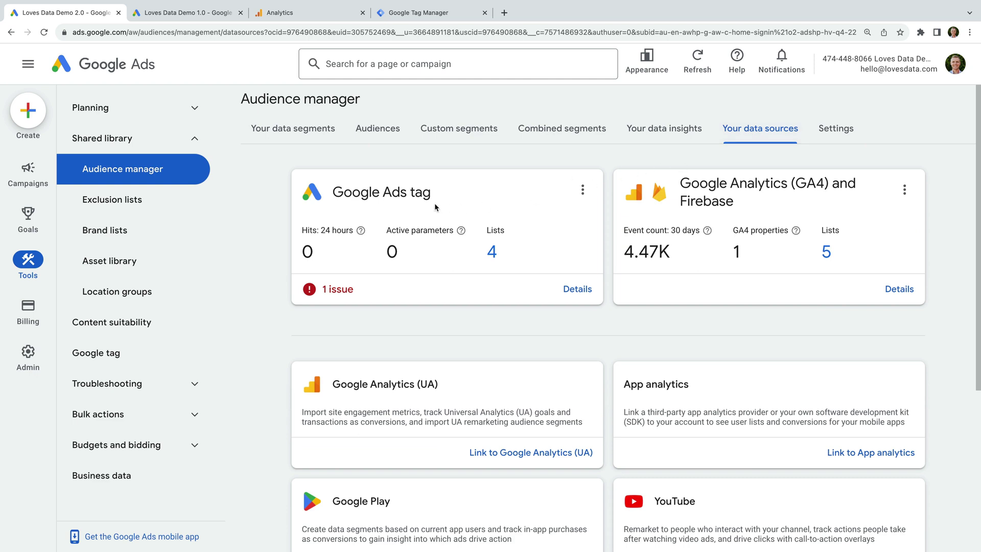
click(580, 290)
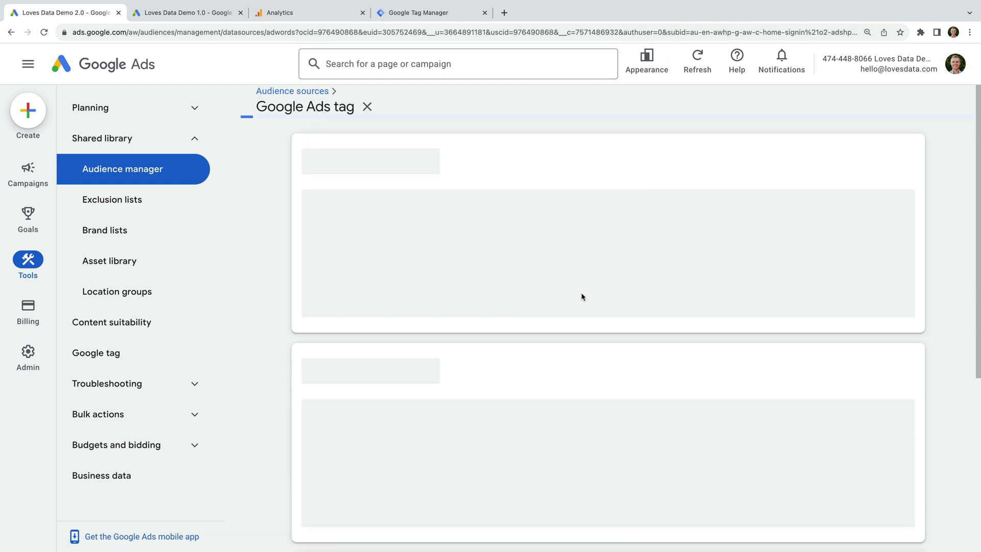
scroll(582, 296, down, 3)
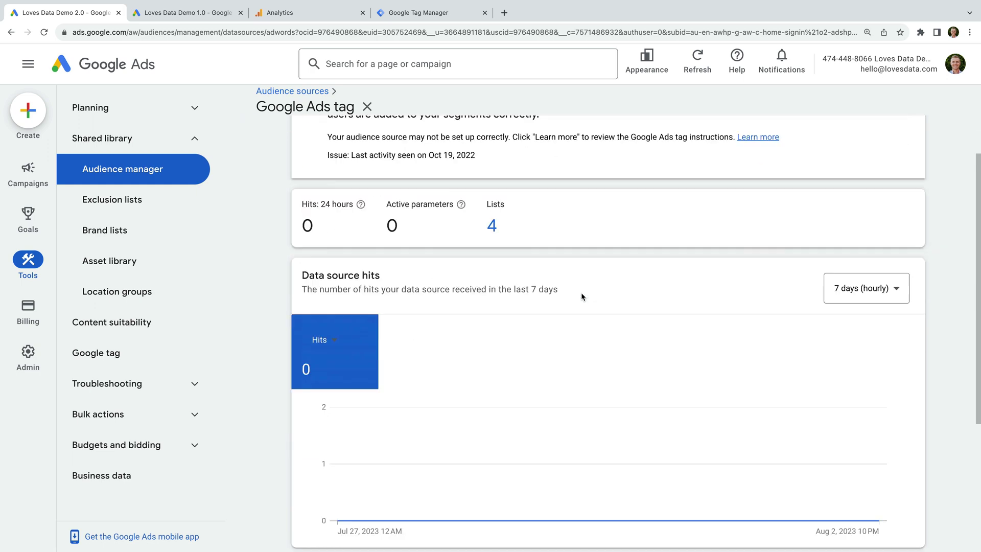
scroll(581, 296, down, 5)
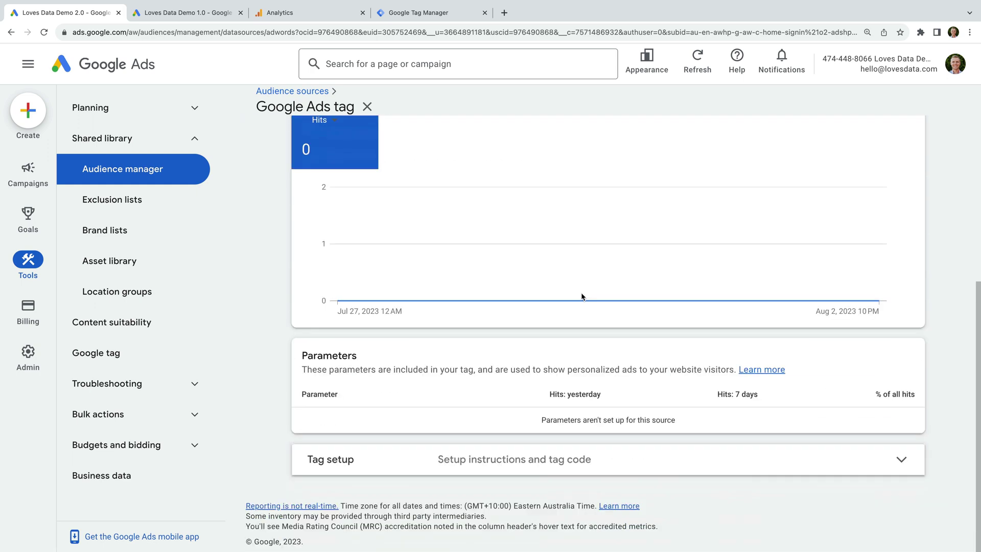
click(411, 463)
Show the Google Tag Manager installation instructions and copy the tag's Conversion ID
scroll(508, 424, down, 3)
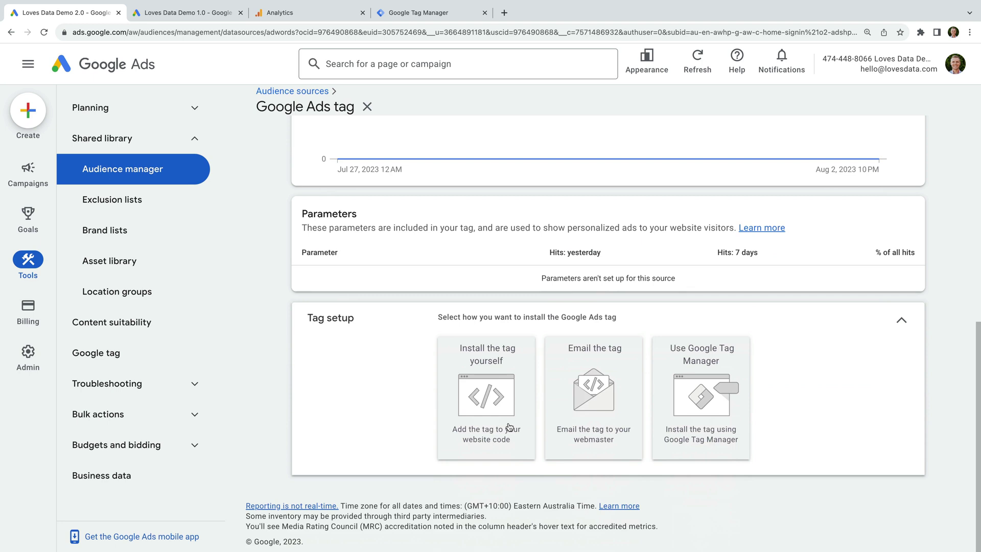
click(517, 370)
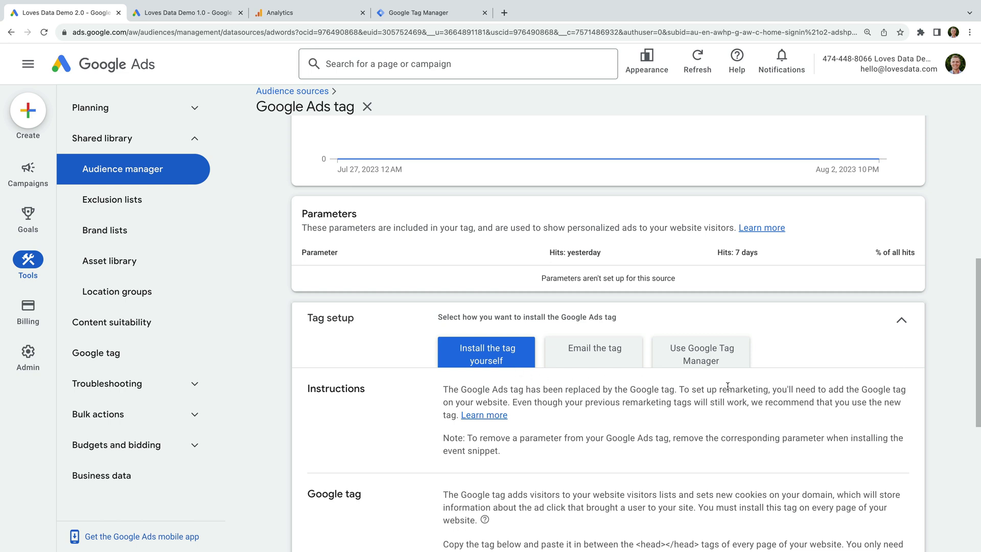
scroll(728, 388, down, 2)
click(732, 264)
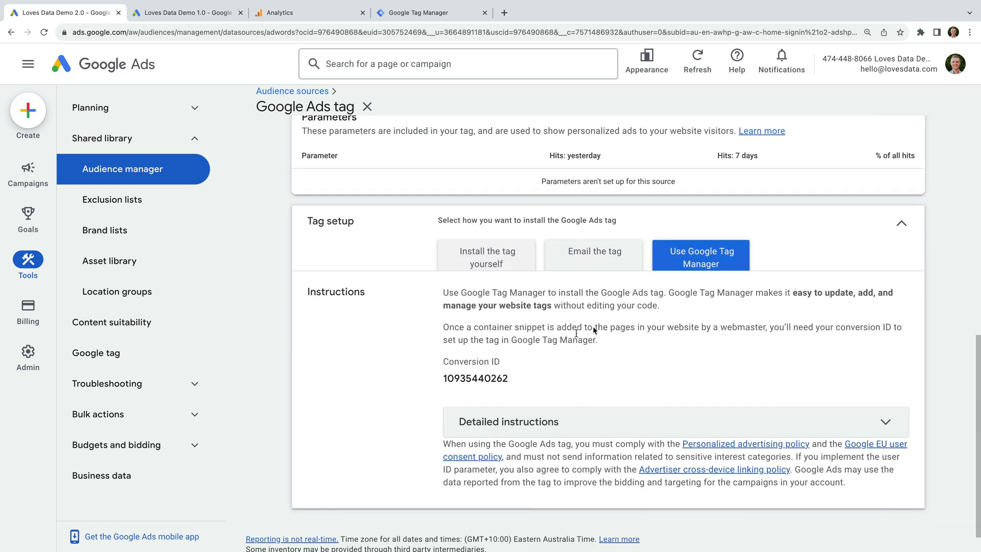
drag(443, 378, 509, 379)
key(super+c)
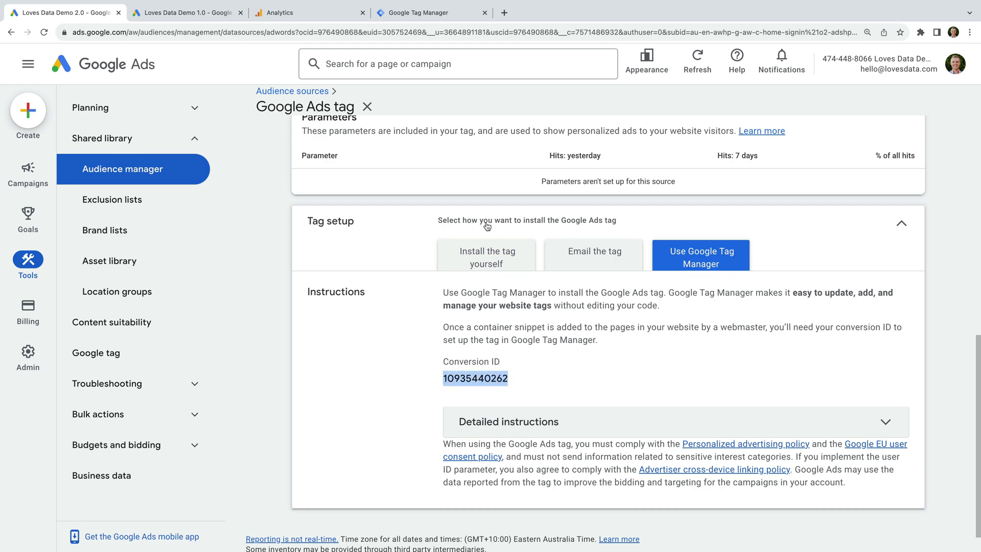
click(452, 20)
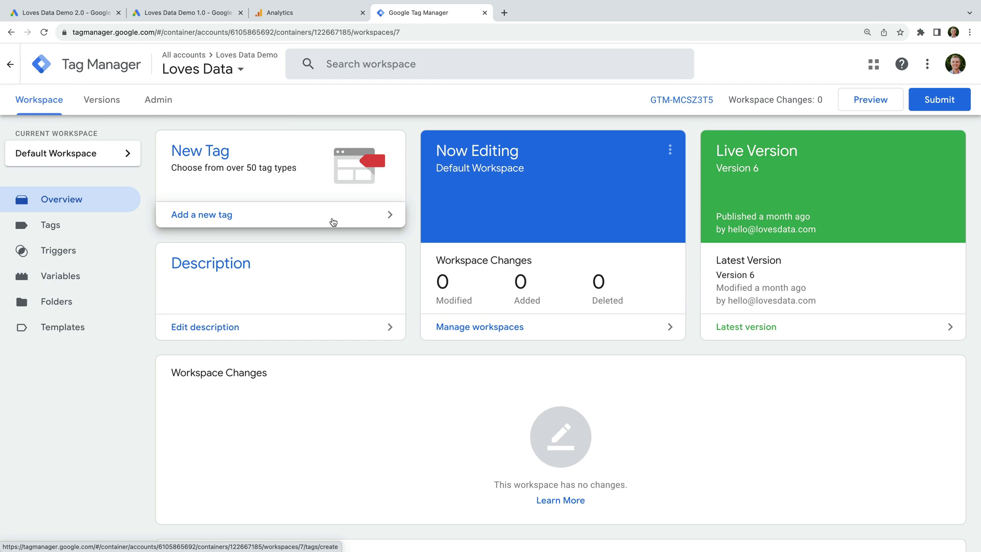
Create a new tag named 'Google Ads Remarketing' using the Google Ads Remarketing tag type
click(245, 220)
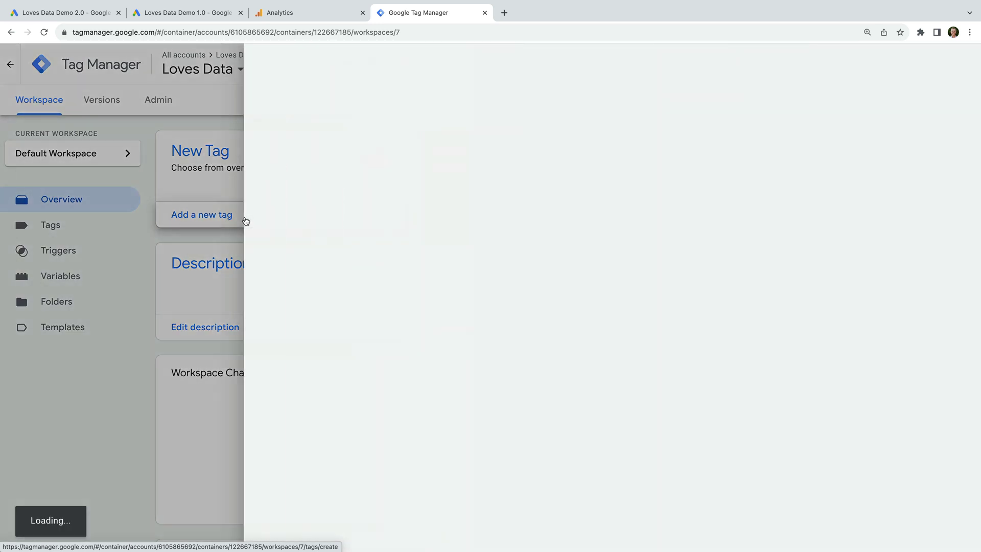
click(267, 61)
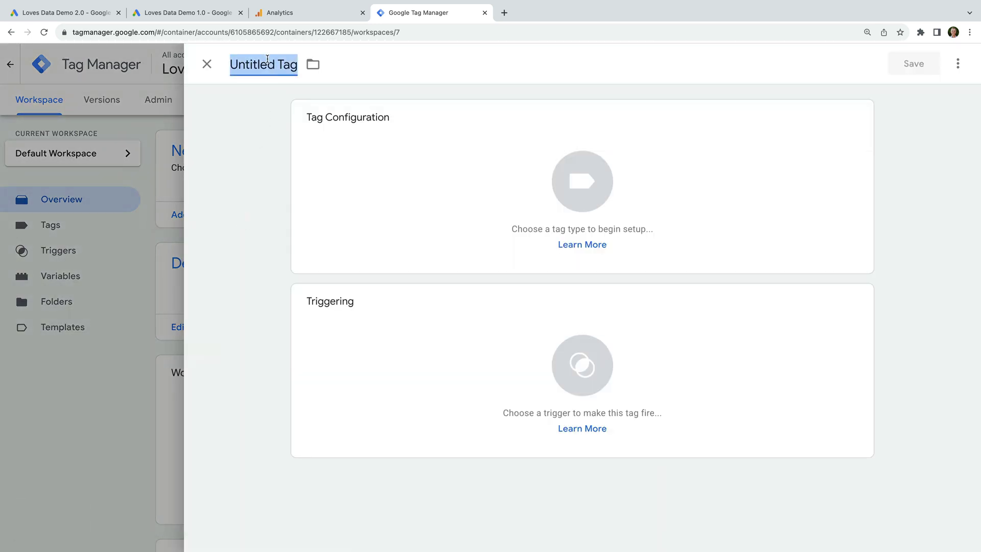
text(Google )
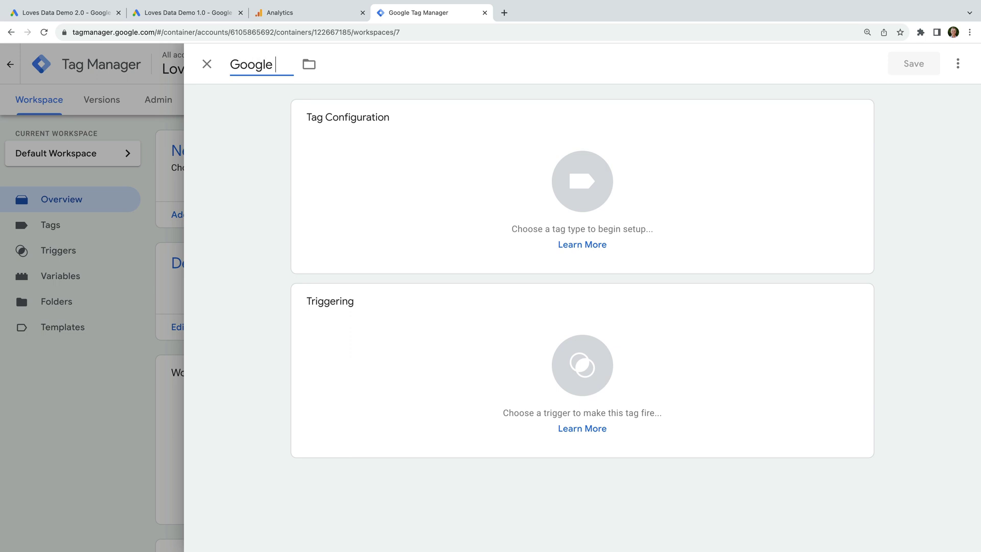
text(Ads Remarketing)
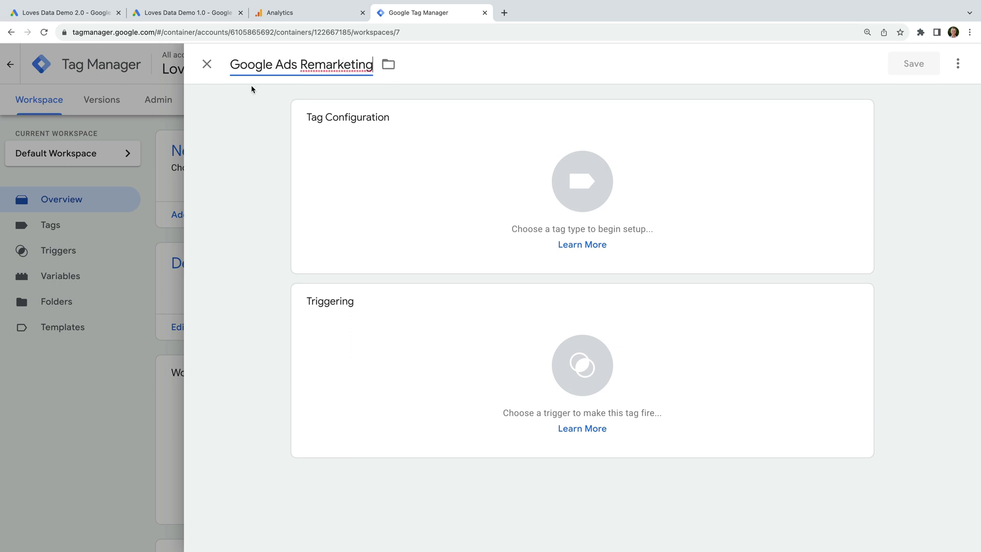
click(250, 90)
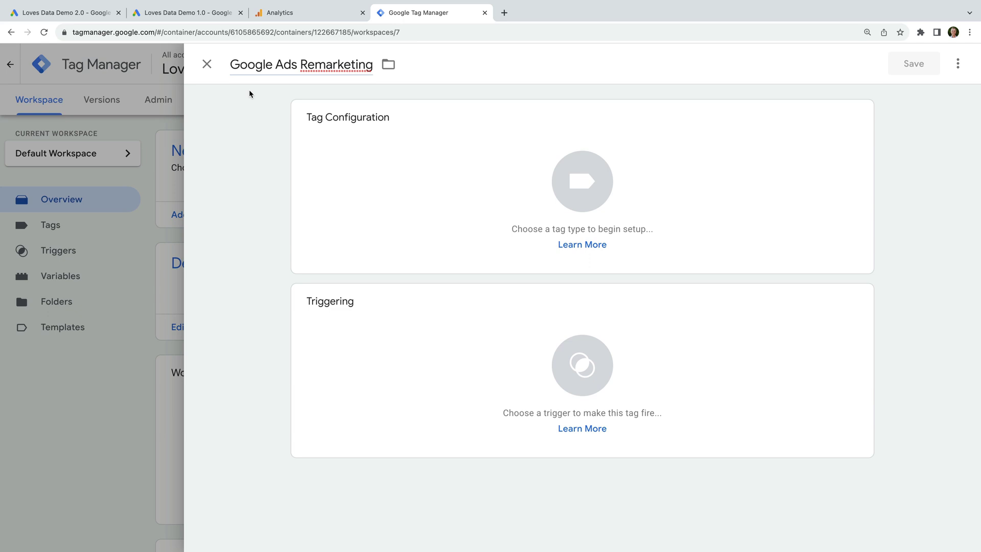
click(396, 140)
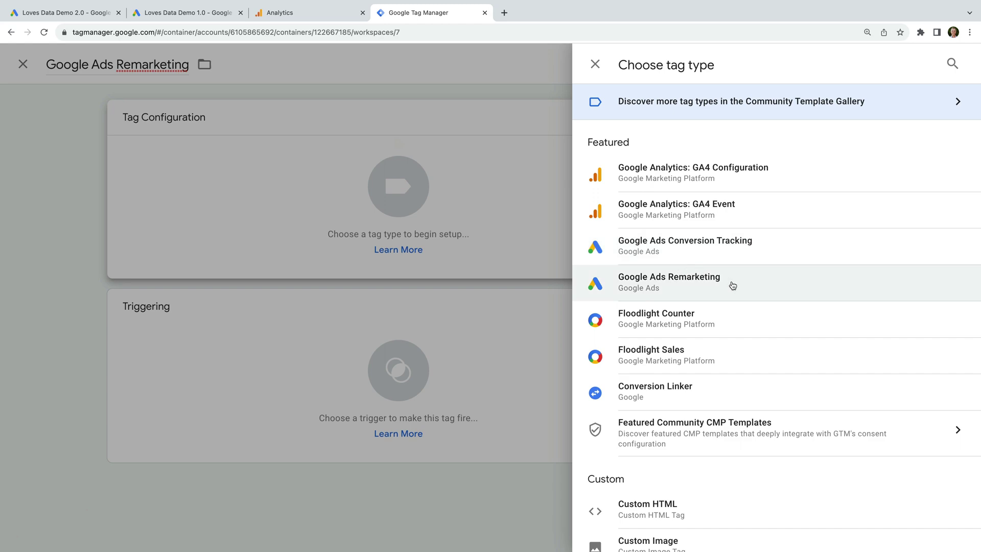
click(677, 287)
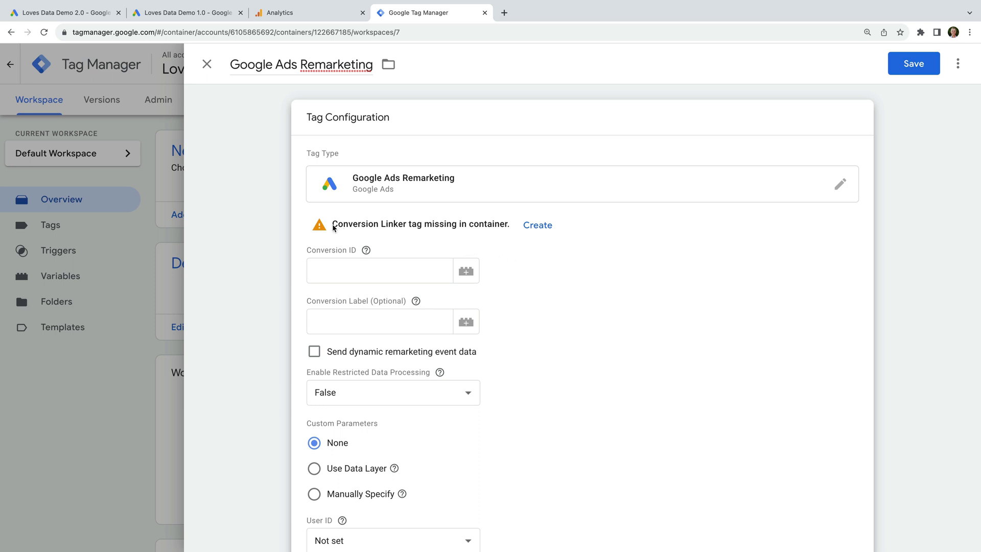
drag(333, 225, 510, 228)
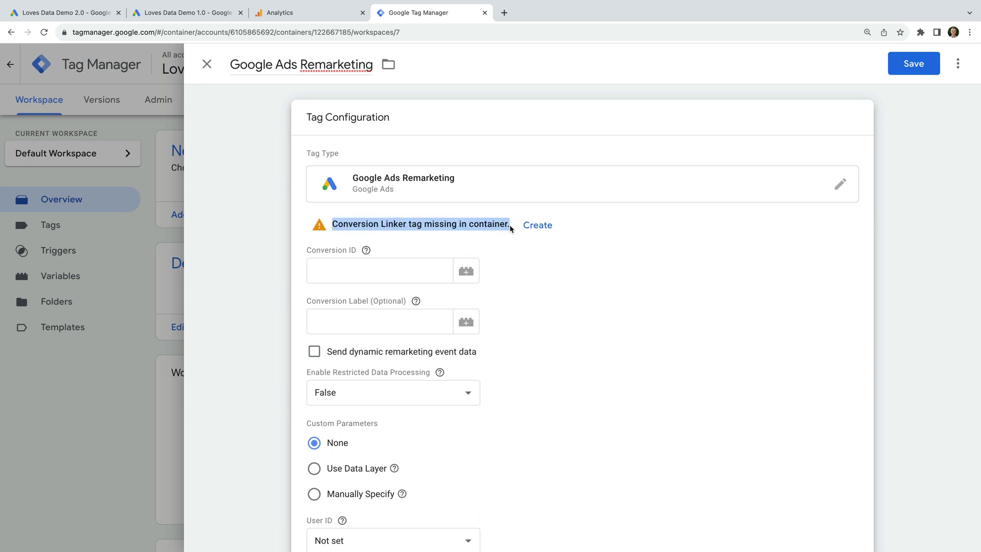
Create and save a Conversion Linker tag named 'Conversion Linker' from the missing-linker warning
click(539, 229)
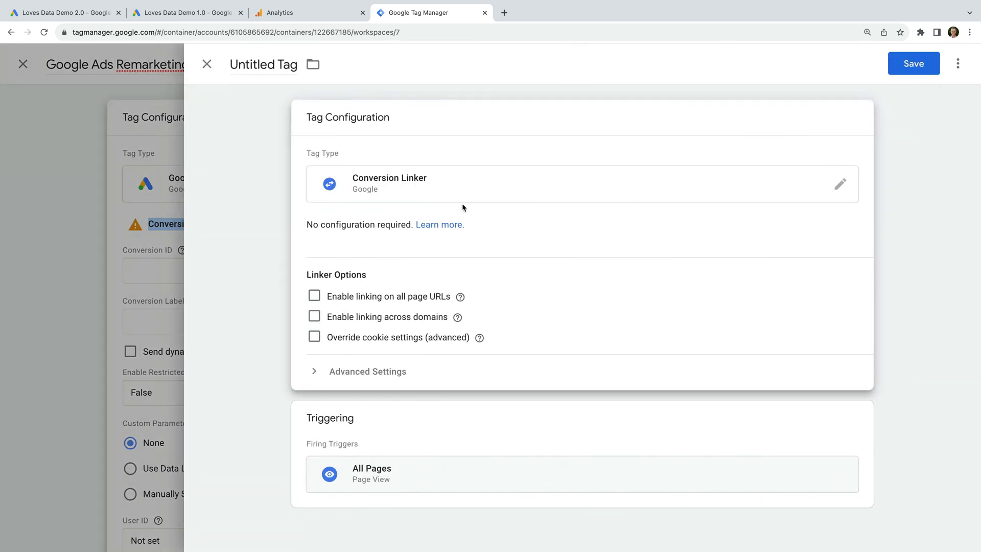
click(261, 65)
text(C)
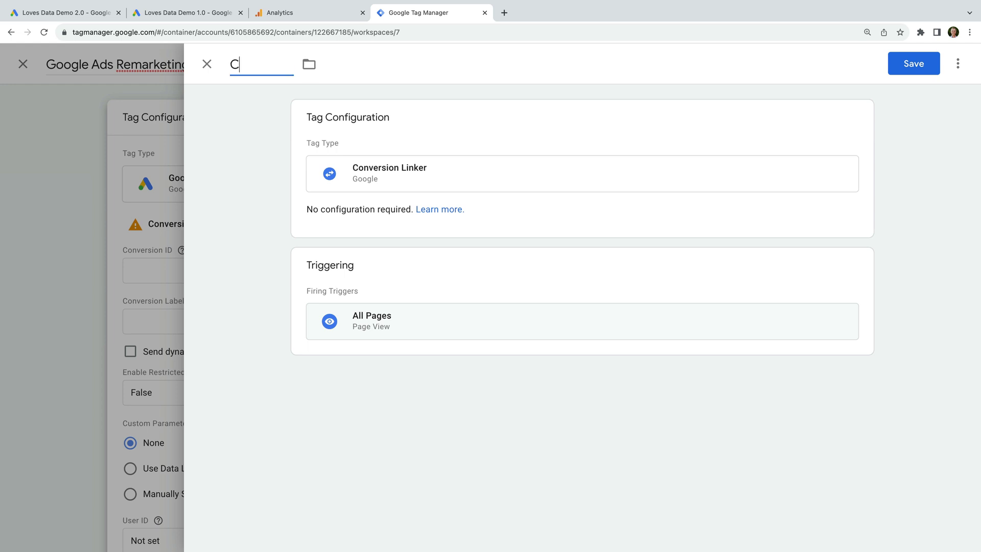
text(onversion Linker)
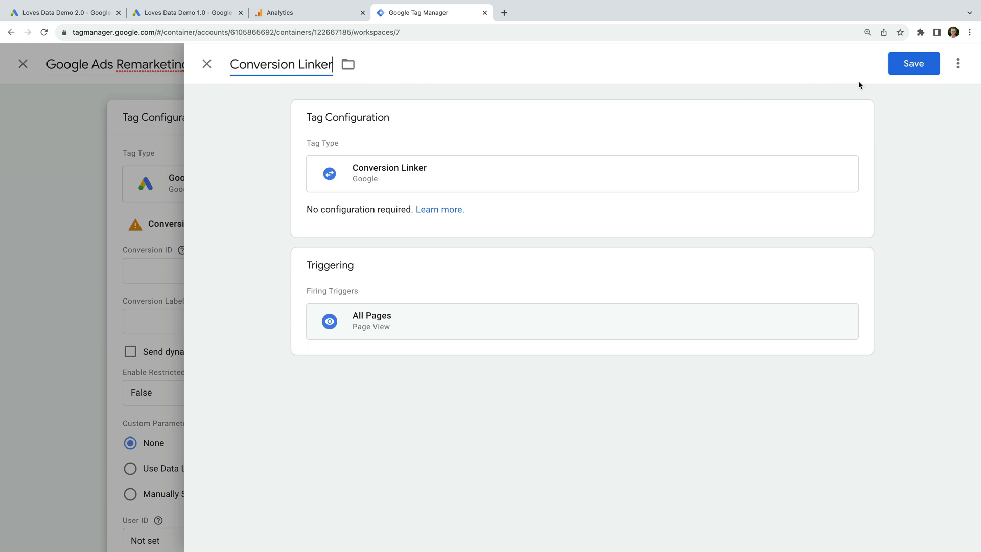
click(905, 65)
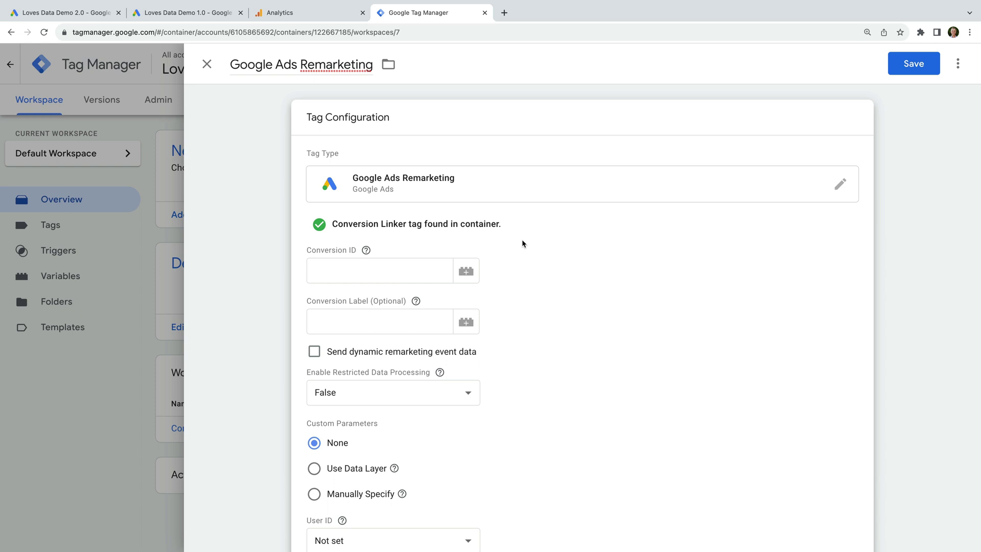
Paste the Conversion ID, fire the tag on Initialization - All Pages, and save it
click(431, 268)
key(super+v)
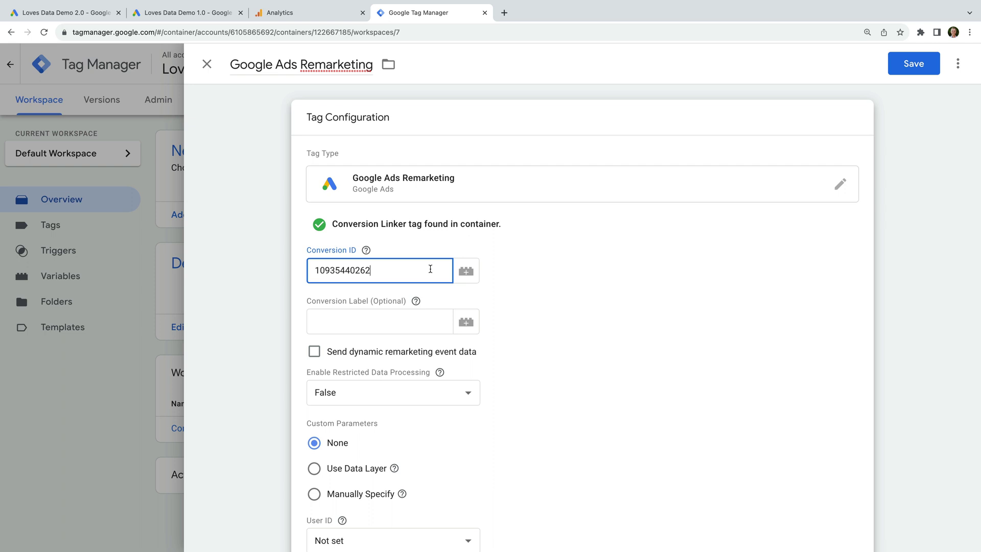
click(503, 281)
scroll(503, 281, down, 2)
scroll(504, 285, down, 4)
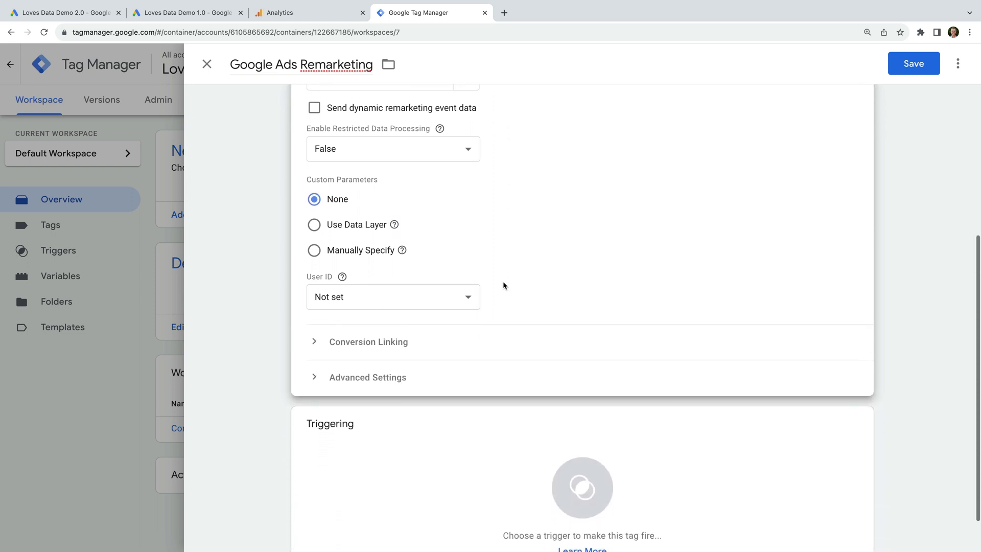
click(375, 436)
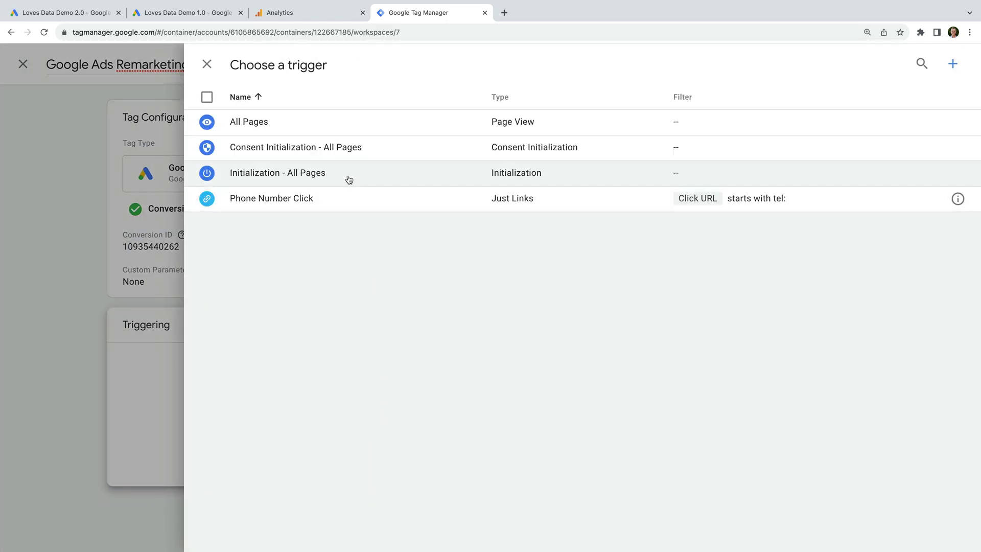
click(349, 179)
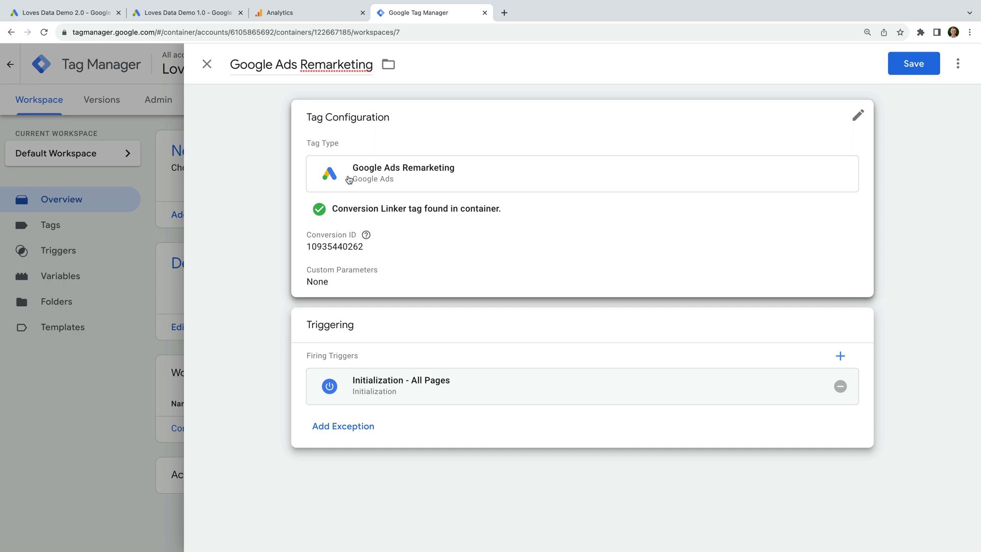
click(923, 65)
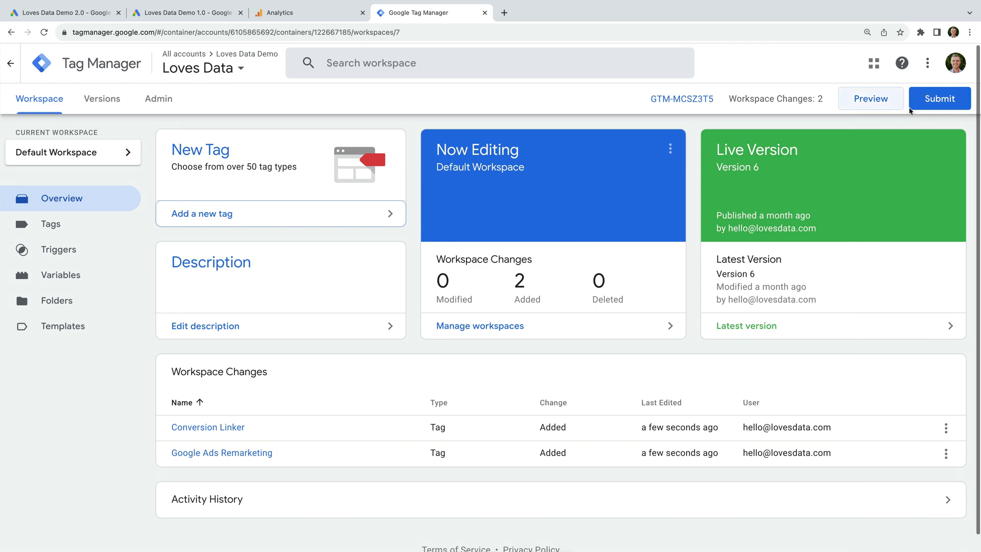
Submit and publish the container version named 'Google Ads Remarketing'
click(942, 100)
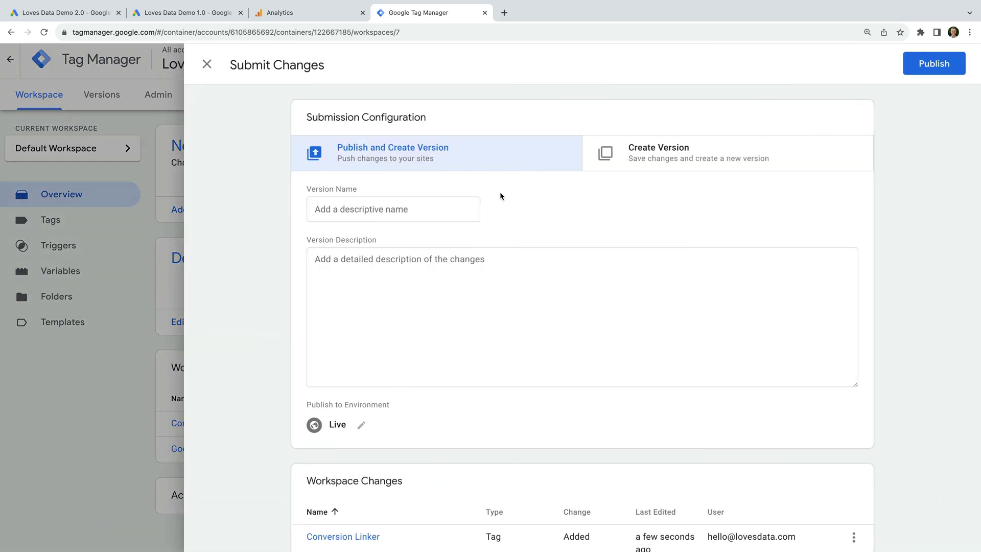
click(433, 213)
text(G)
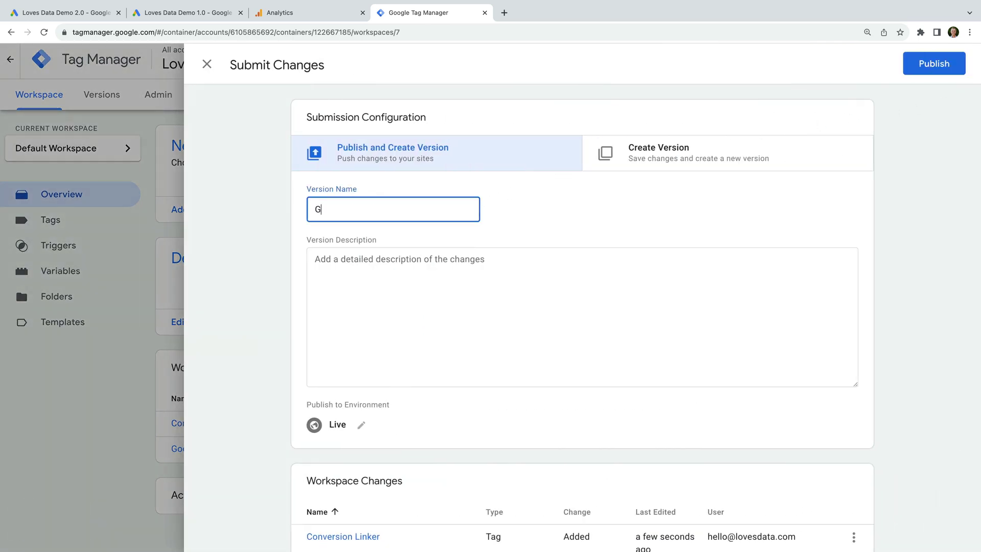
text(oogle Ads Remarketing)
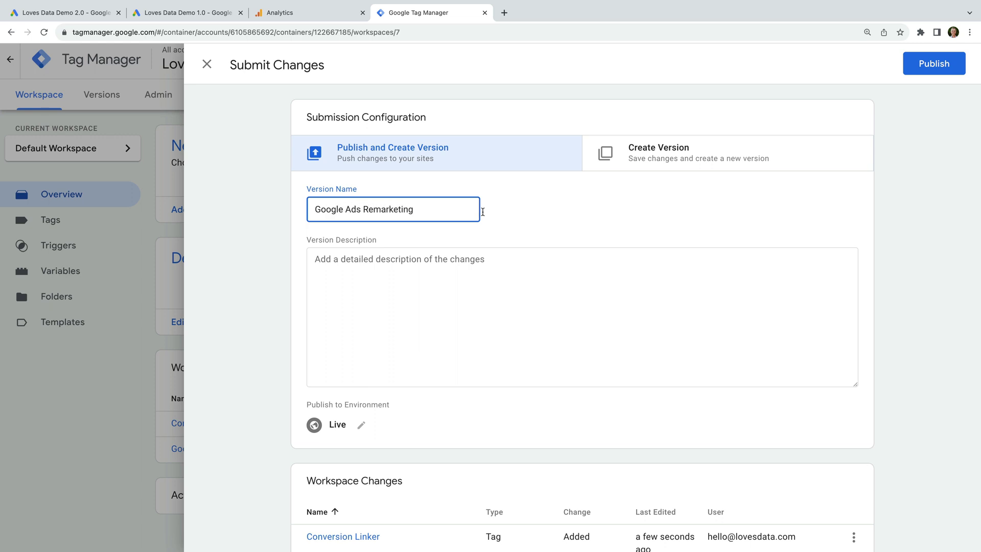
click(920, 65)
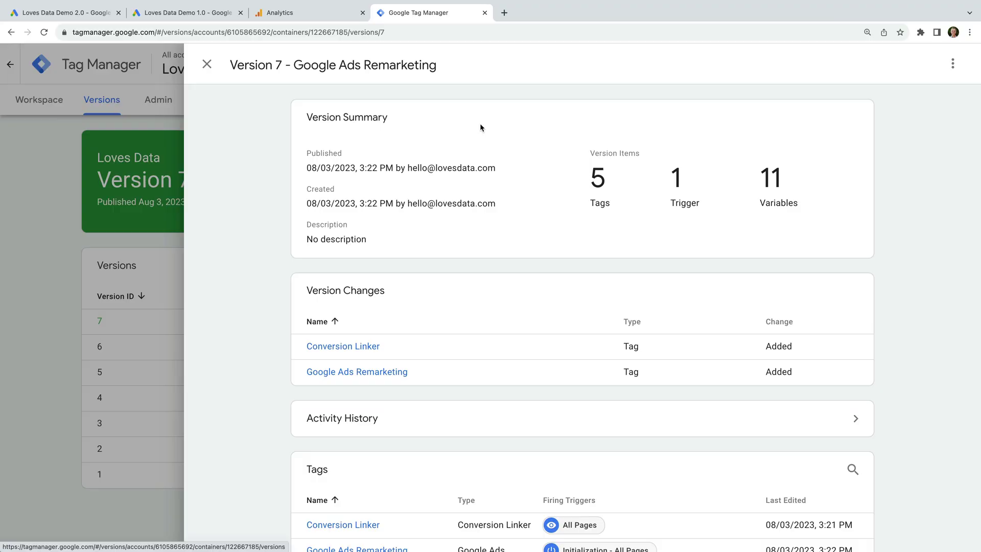
Return to Google Ads' Your data segments list and check Viewed Blog's still-populating sizes
click(100, 18)
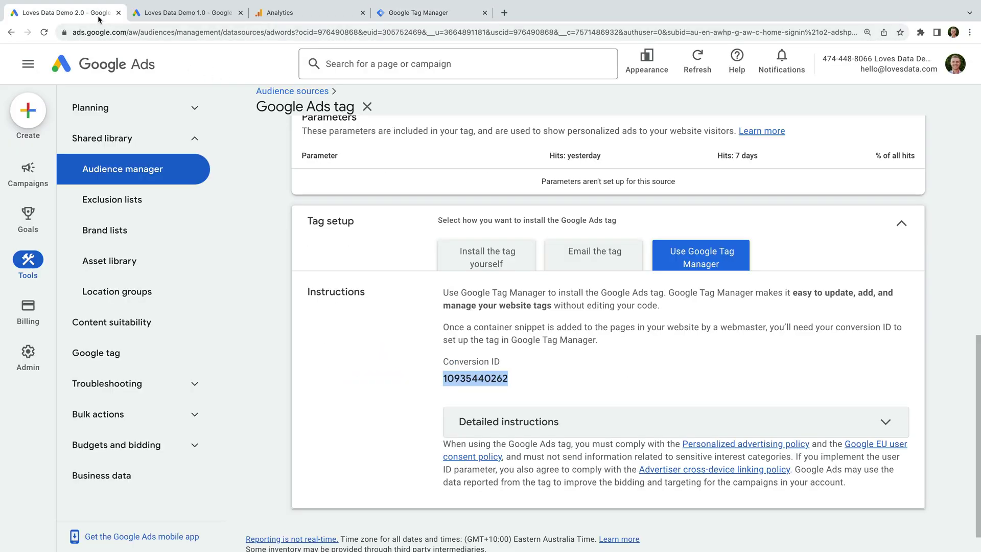
scroll(357, 196, up, 10)
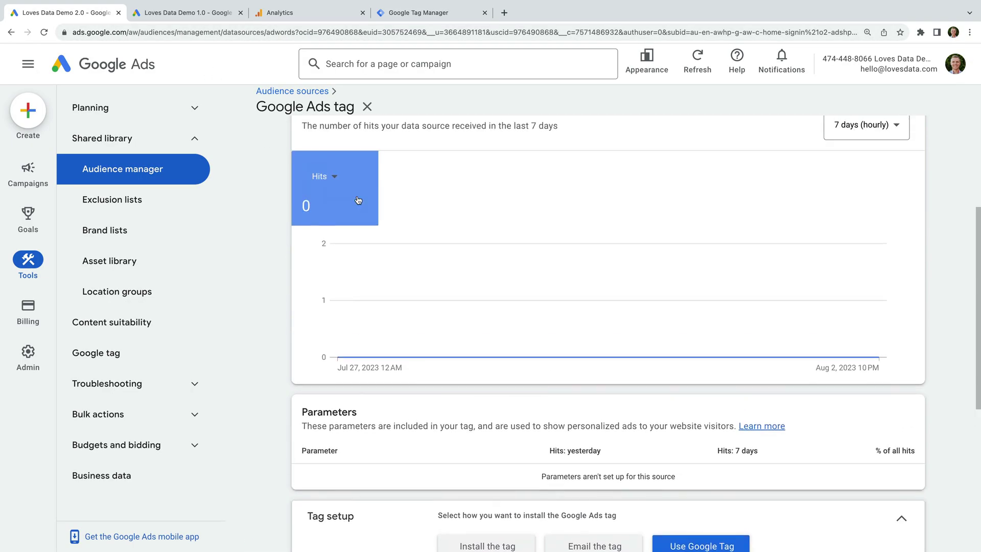
click(367, 106)
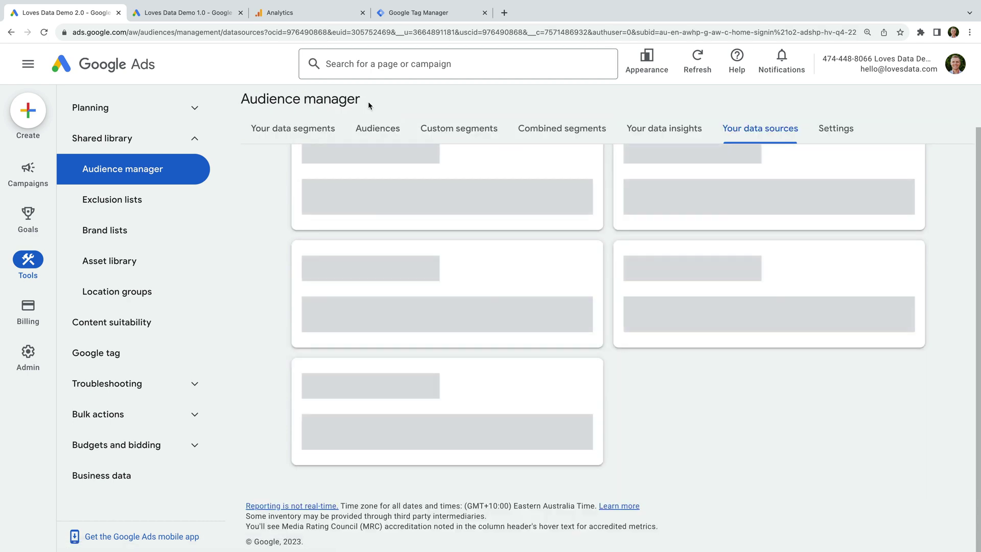
click(293, 128)
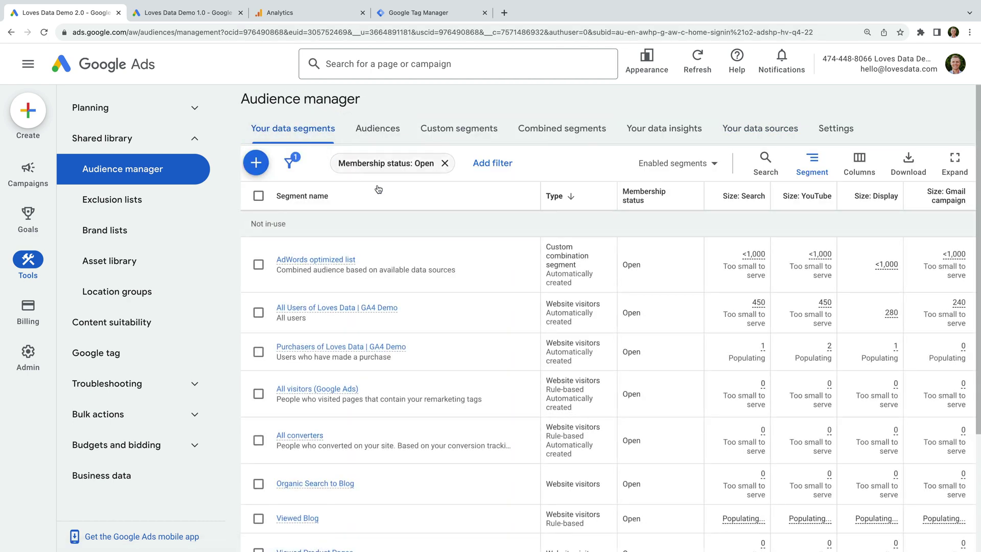
scroll(636, 255, down, 1)
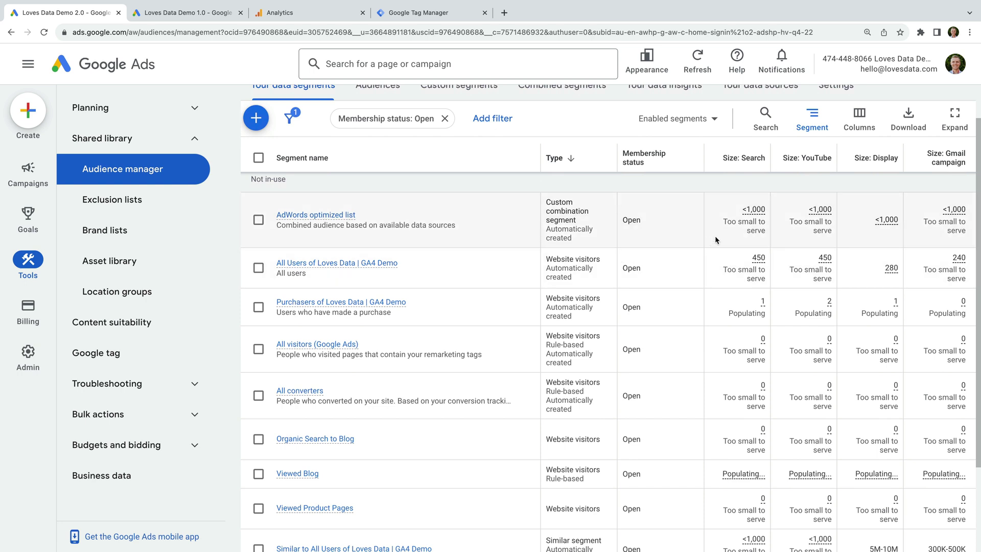
scroll(715, 240, down, 3)
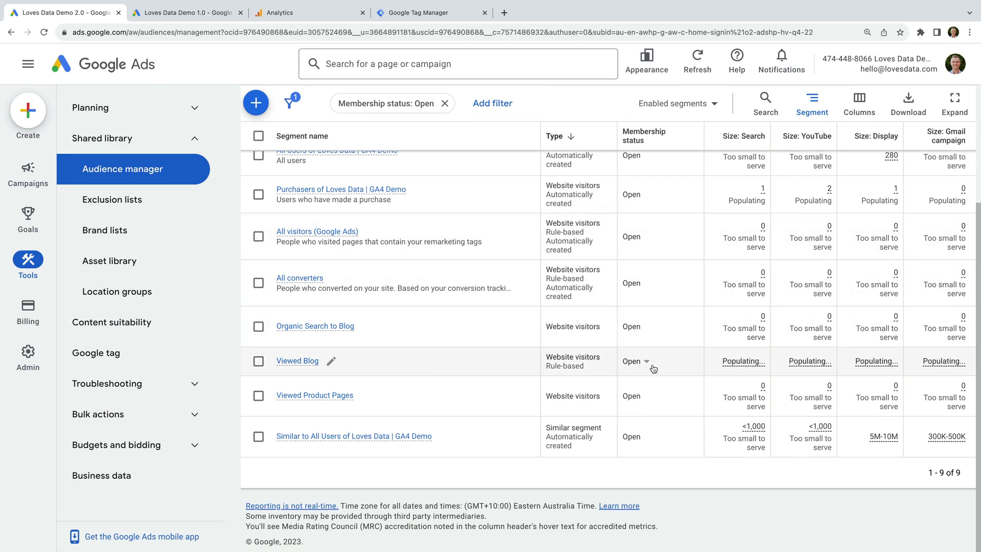
mouse_move(738, 364)
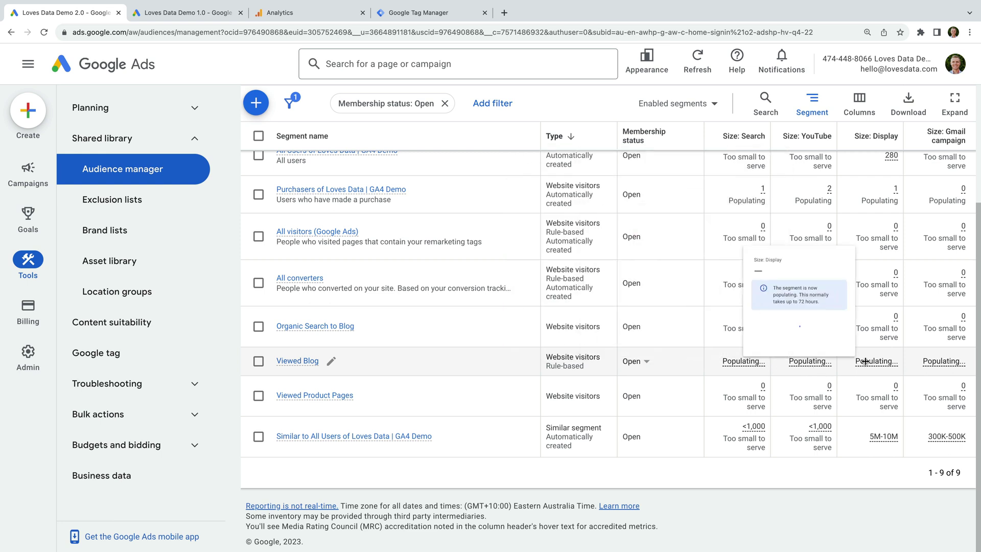
mouse_move(865, 361)
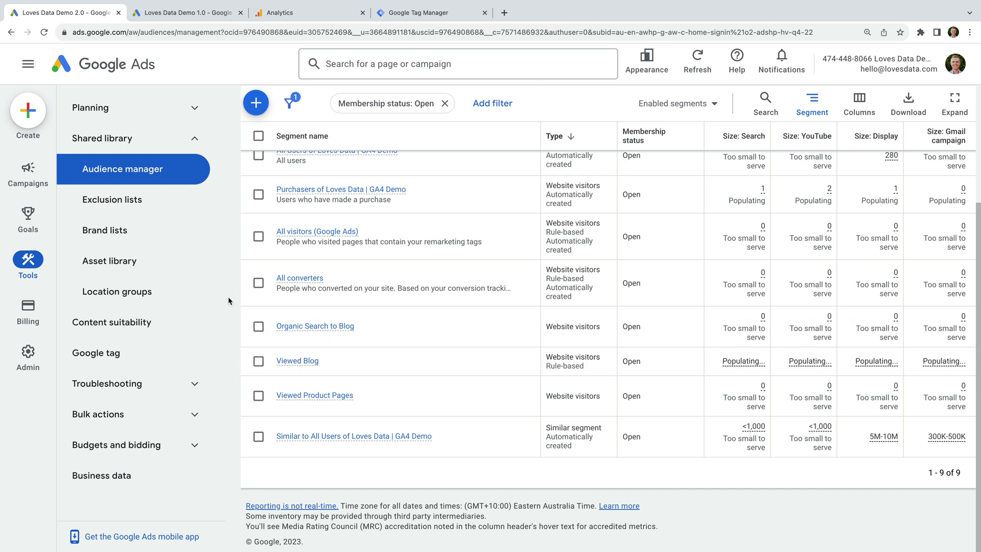
Start a new Display campaign without a goal's guidance
click(36, 119)
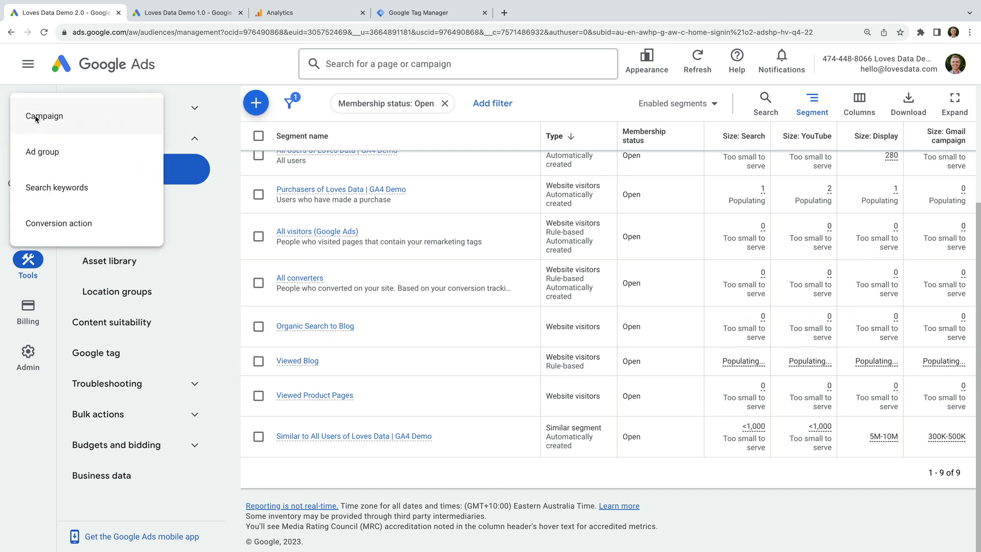
click(79, 124)
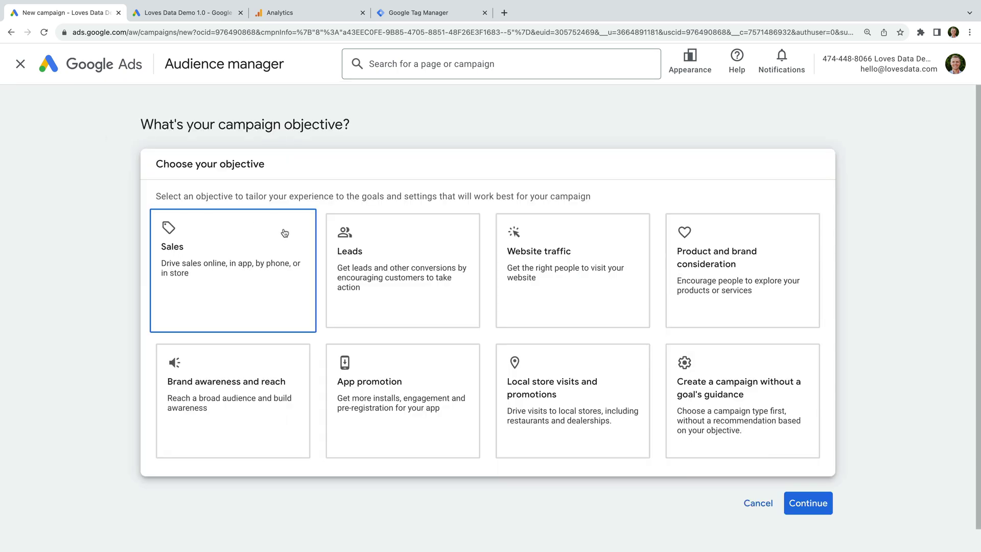
click(756, 397)
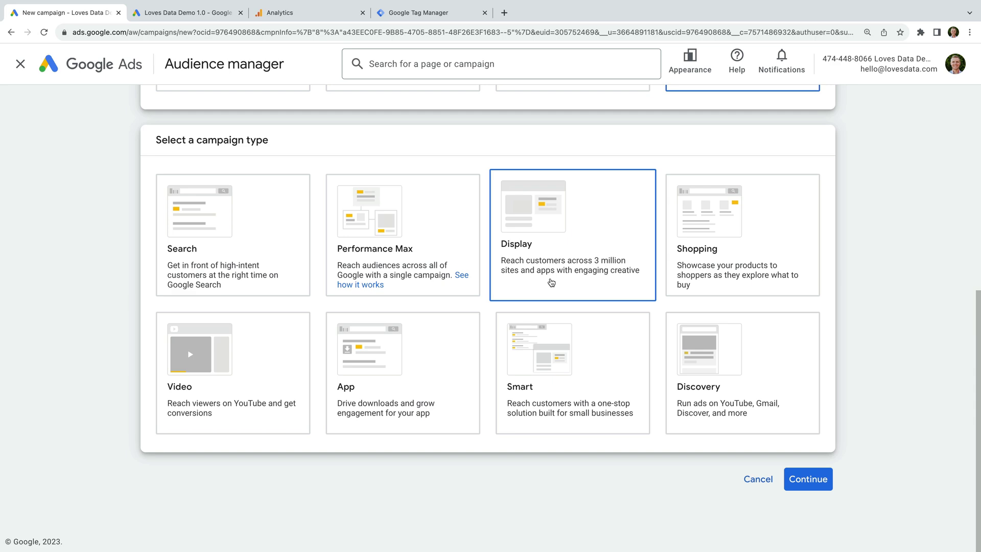
scroll(551, 282, down, 4)
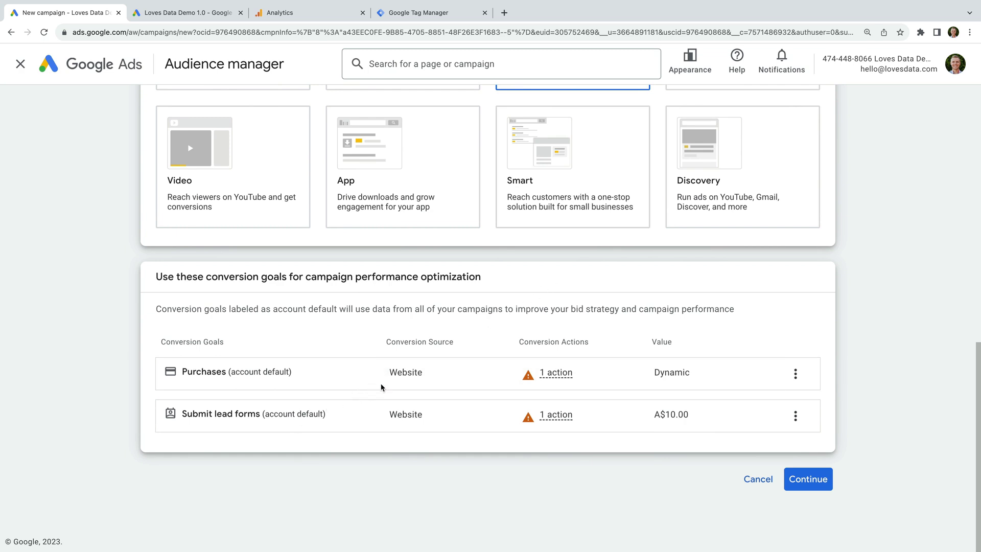
mouse_move(388, 380)
click(805, 478)
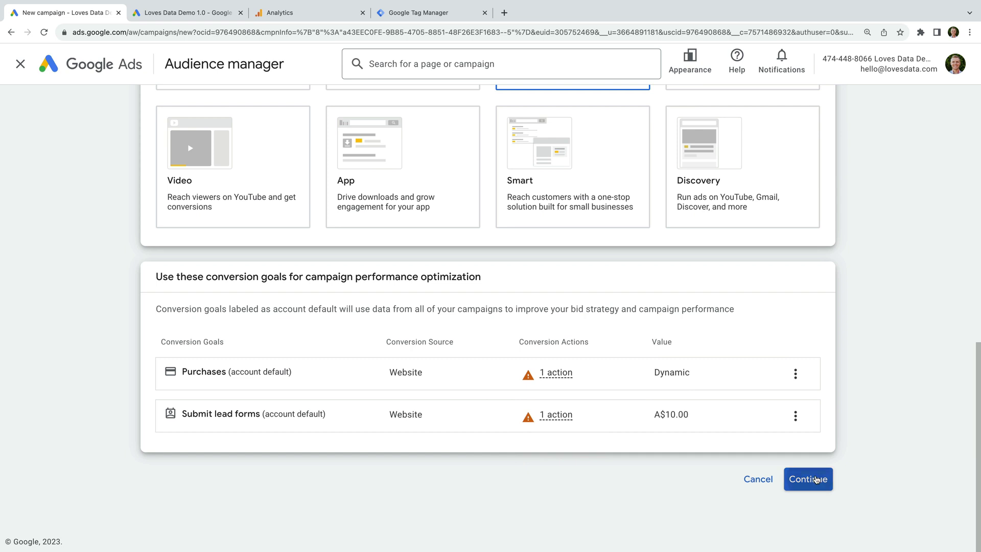
Rename the campaign to 'Draft | Display Remarketing' and continue to its settings
scroll(517, 424, down, 2)
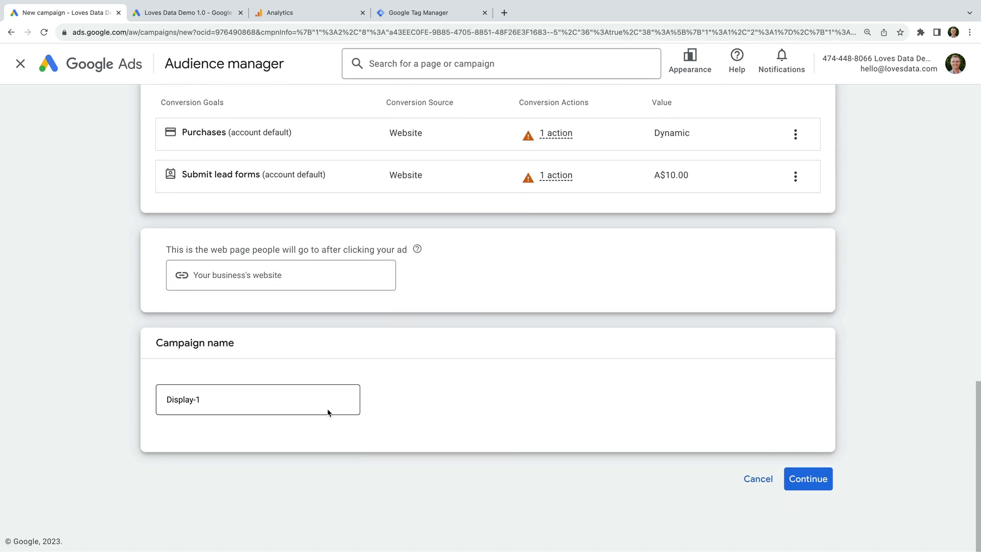
drag(268, 401, 152, 399)
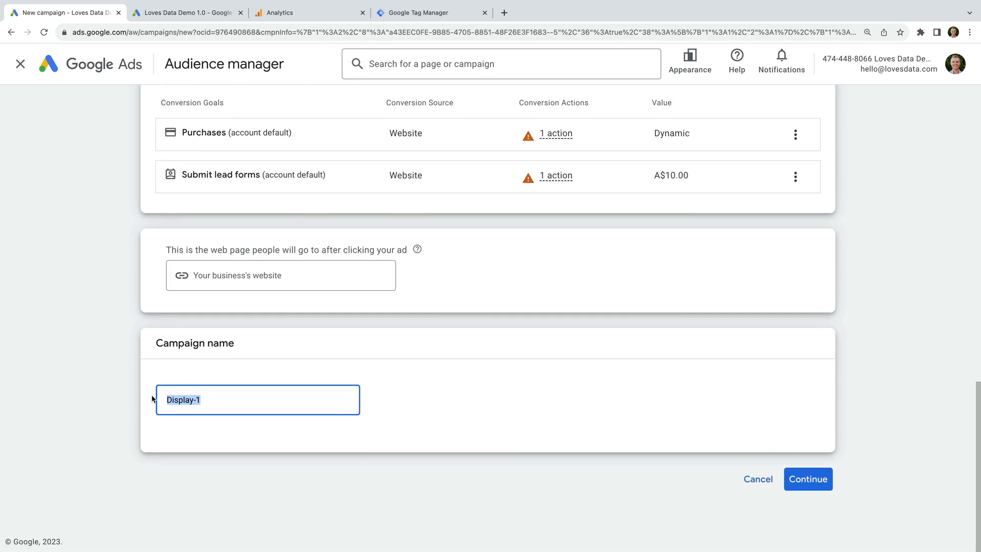
text(Draft |)
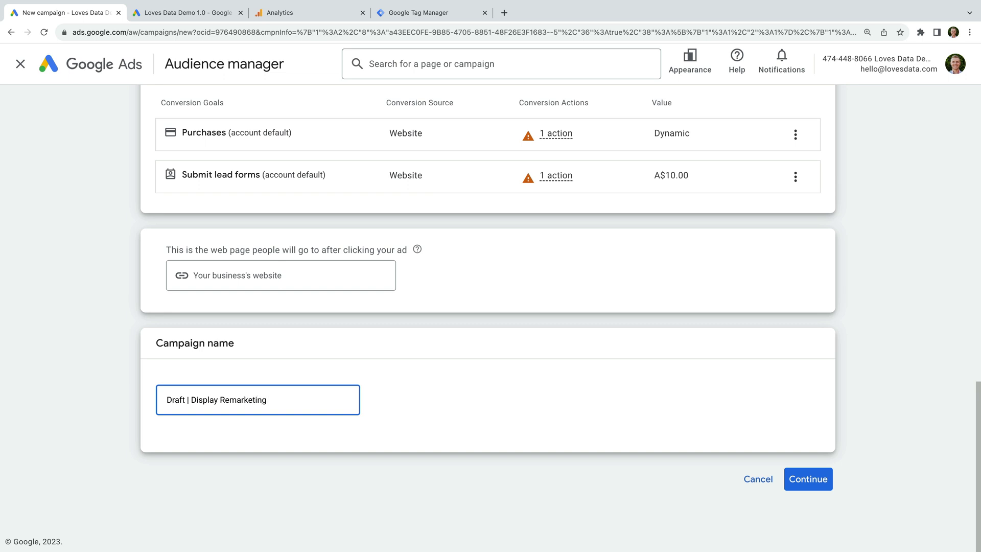
click(403, 425)
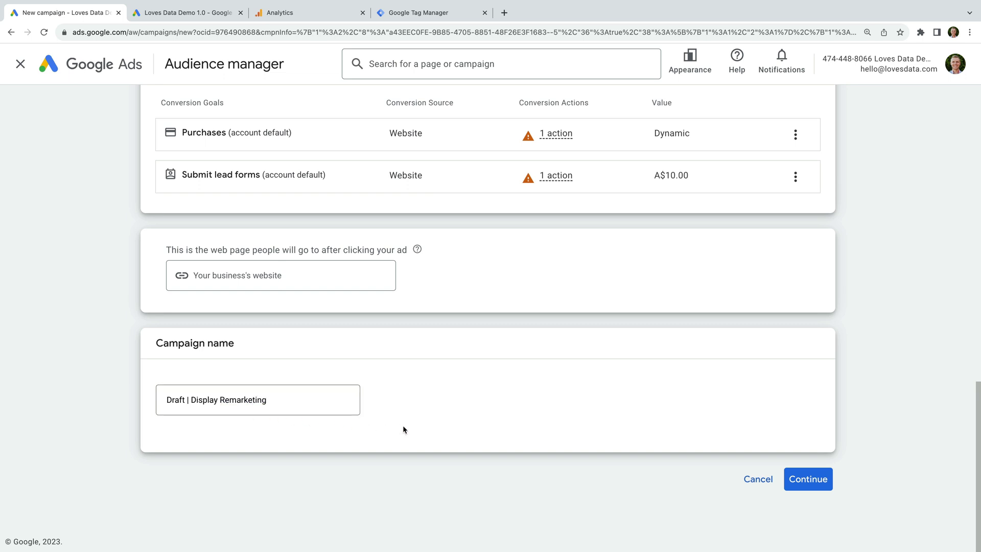
click(807, 479)
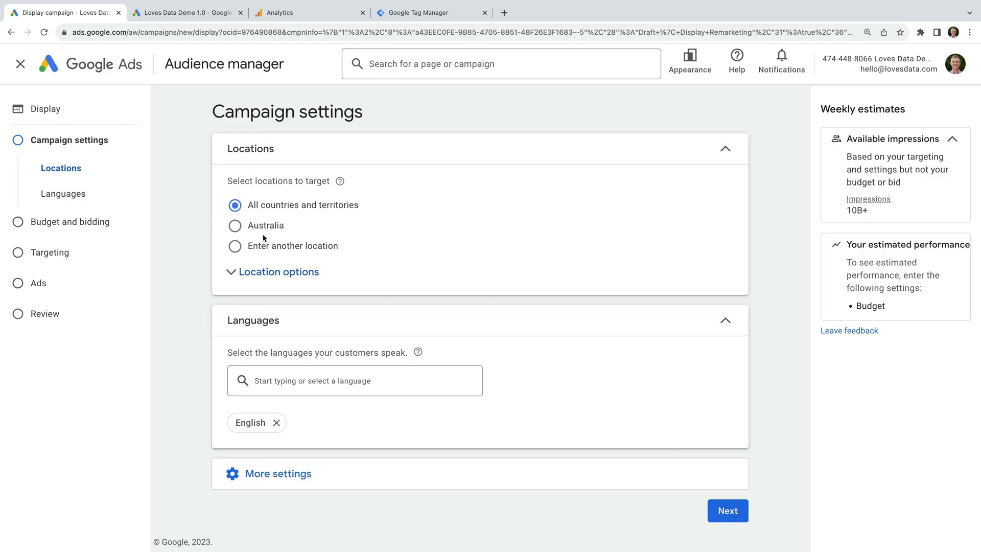
Target Australia only and set an A$10.00 daily budget with Conversions as the bidding focus
click(236, 226)
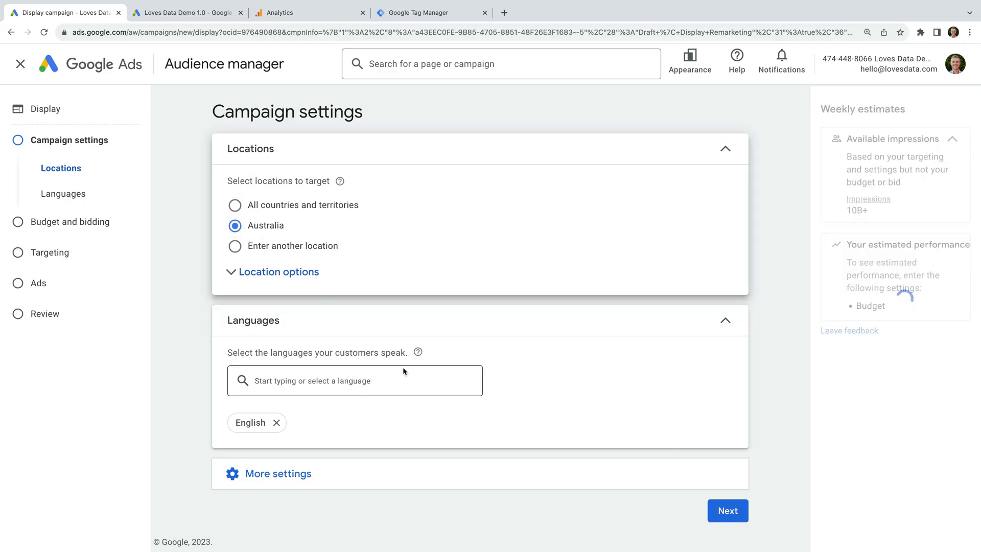
click(725, 511)
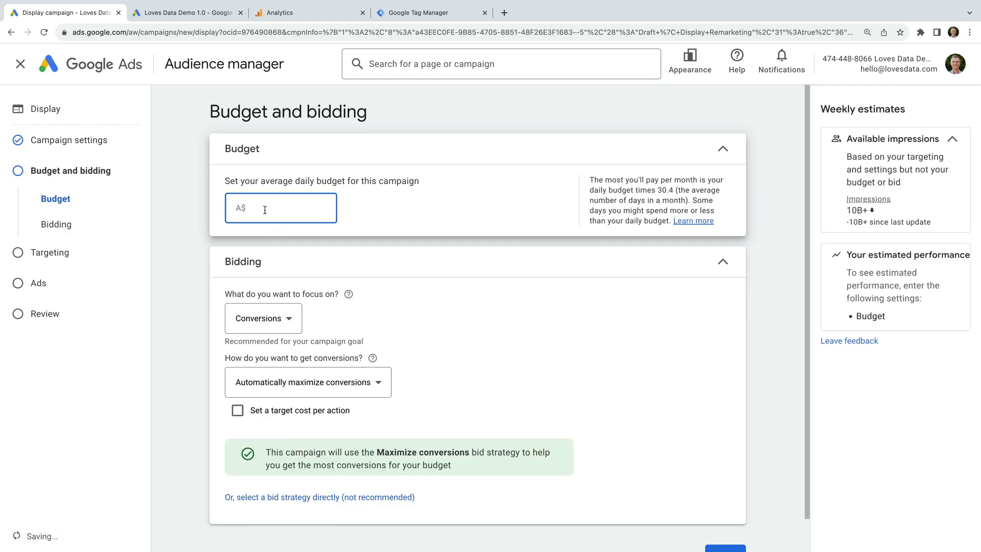
text(10)
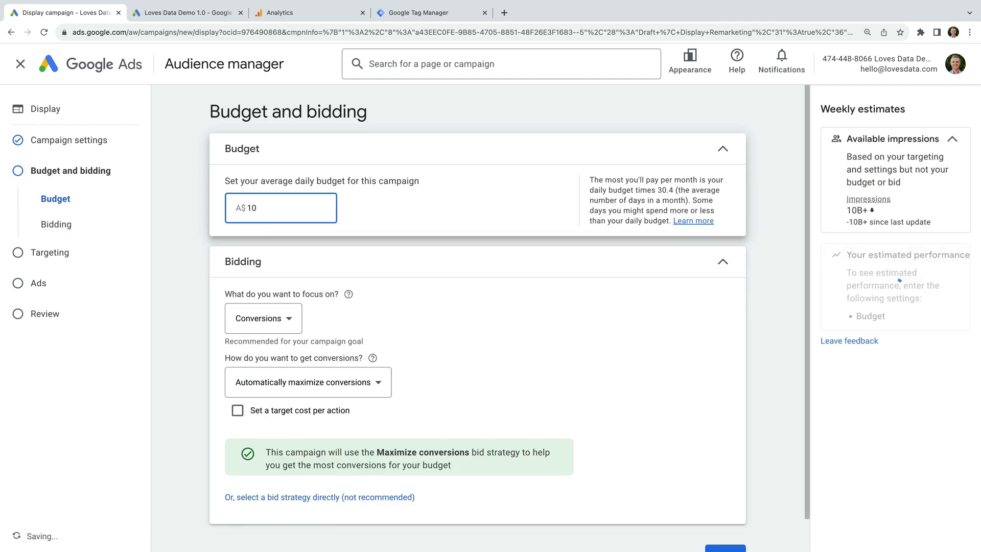
click(357, 267)
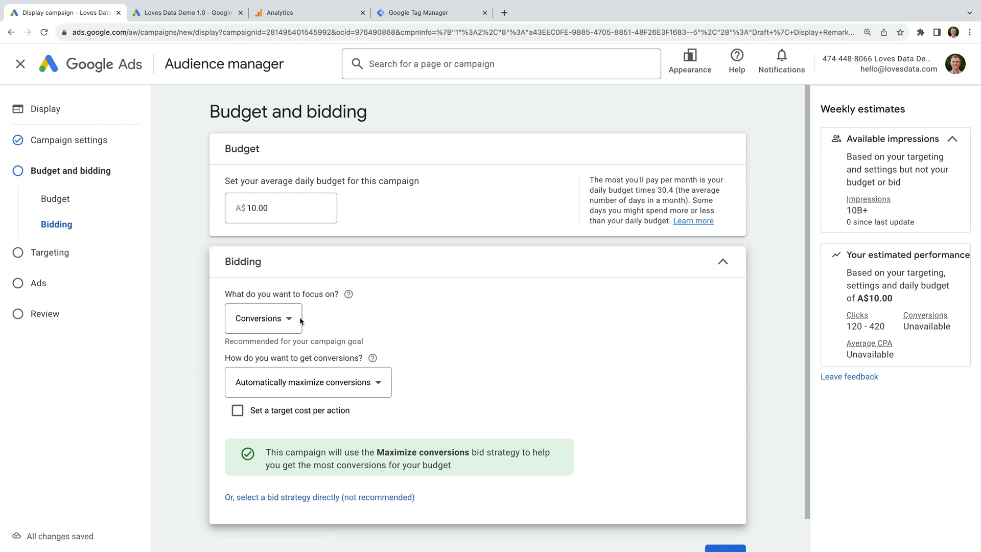
click(286, 318)
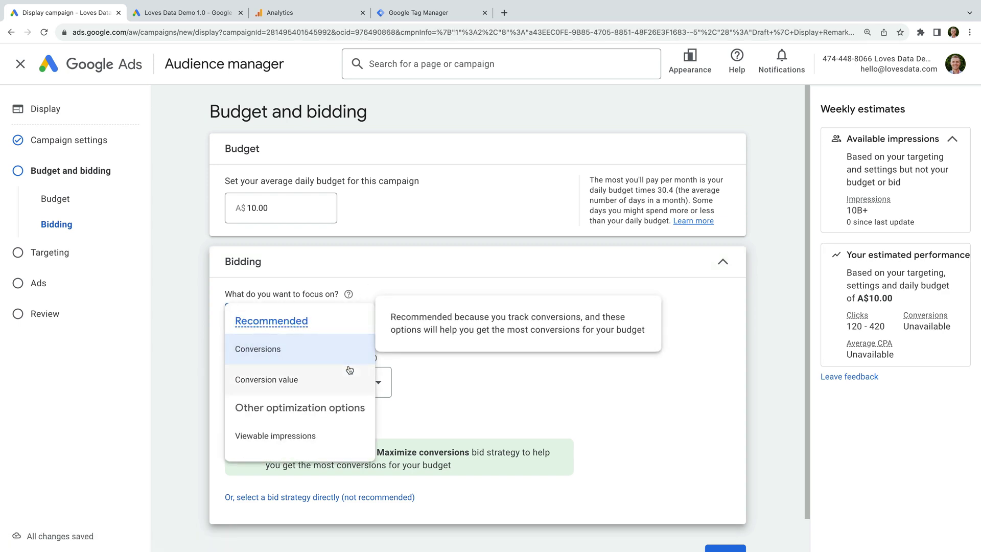
click(367, 289)
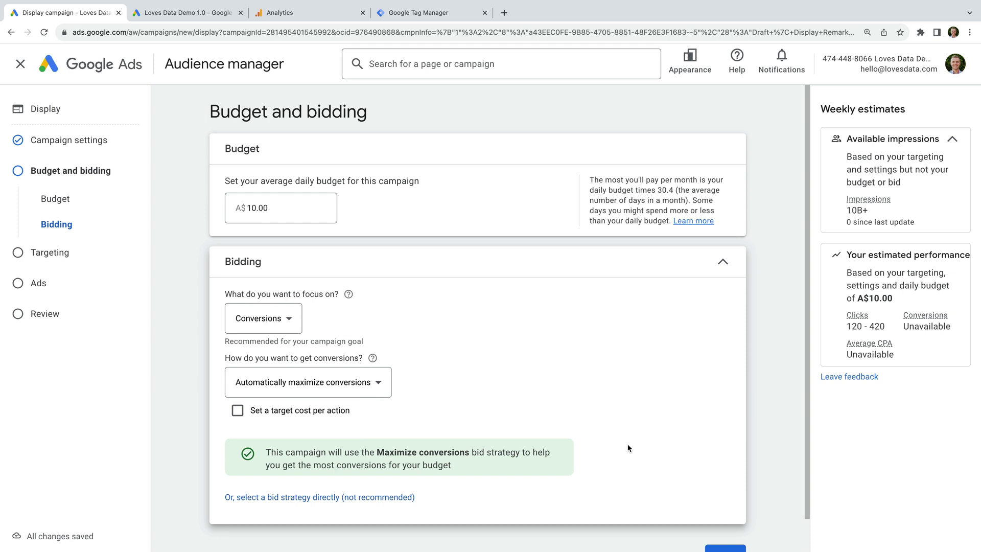
scroll(628, 446, down, 1)
click(736, 521)
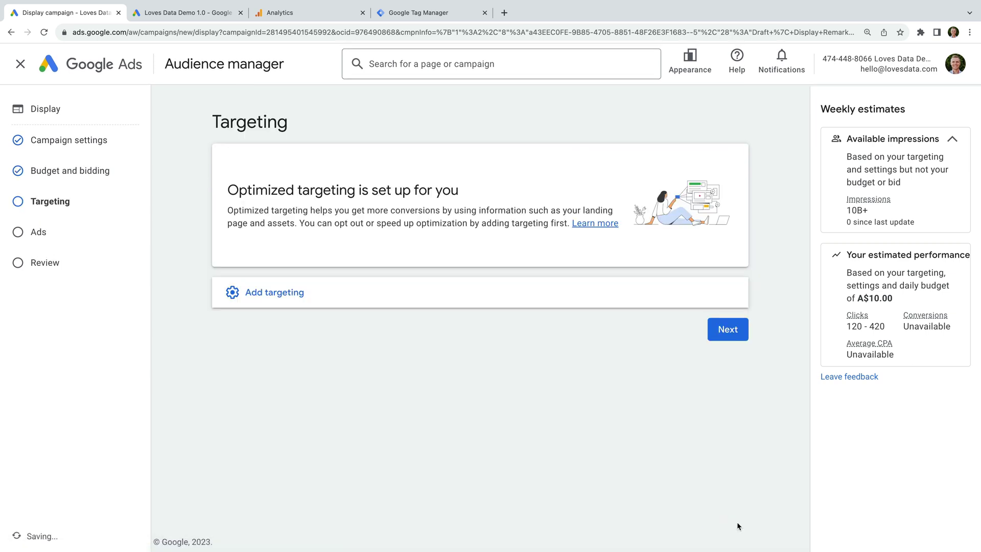
Add the Viewed Product Pages website visitors segment as the campaign's audience targeting
click(304, 305)
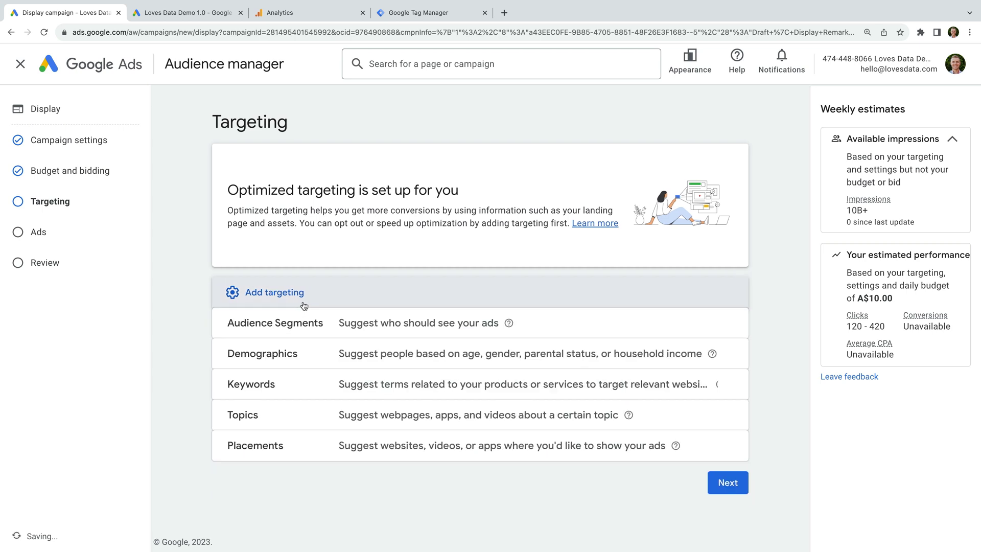
click(377, 329)
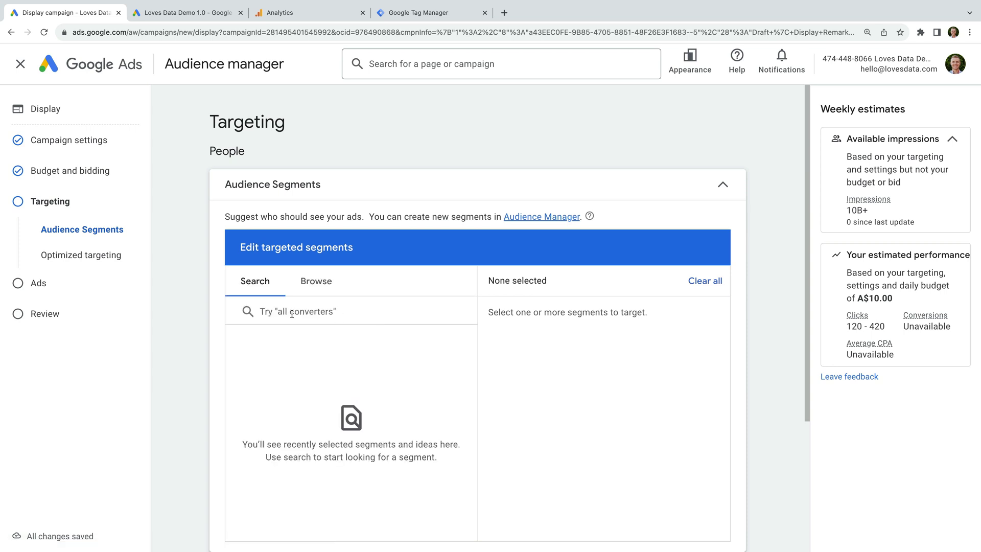
click(329, 286)
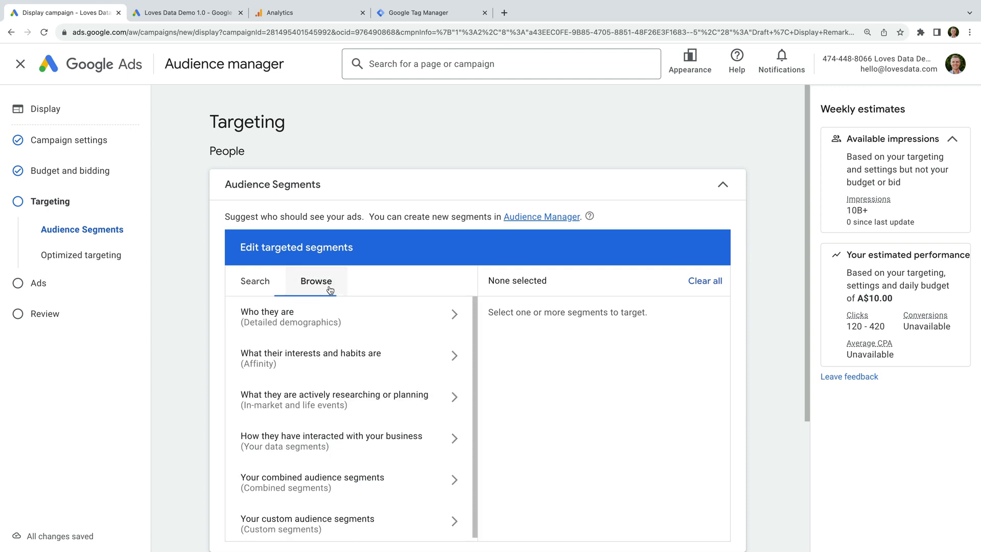
click(367, 443)
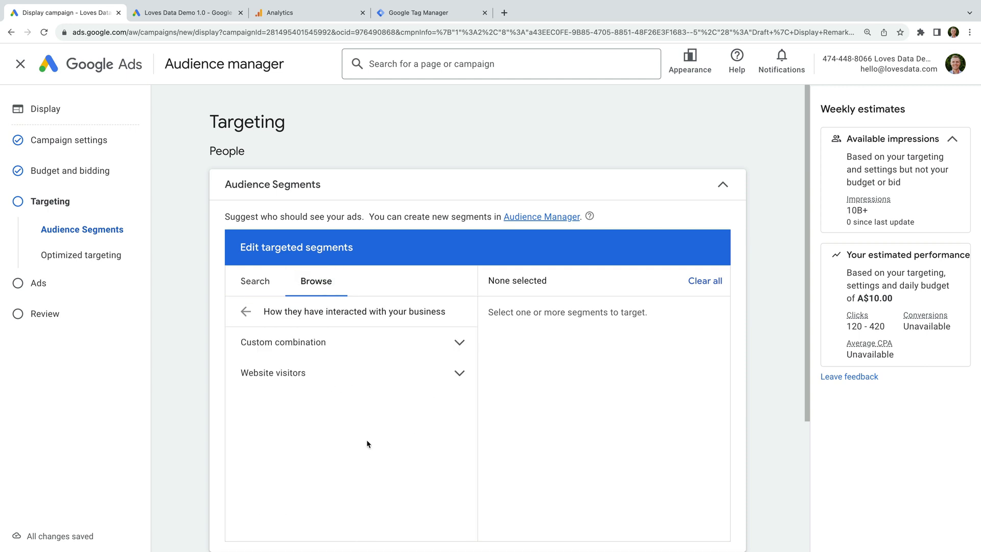
click(458, 374)
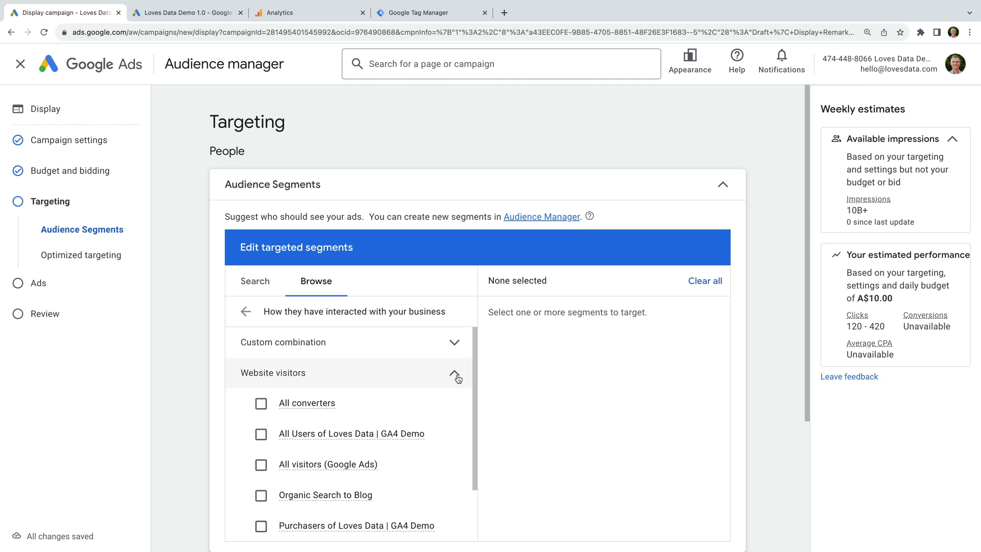
scroll(422, 406, down, 5)
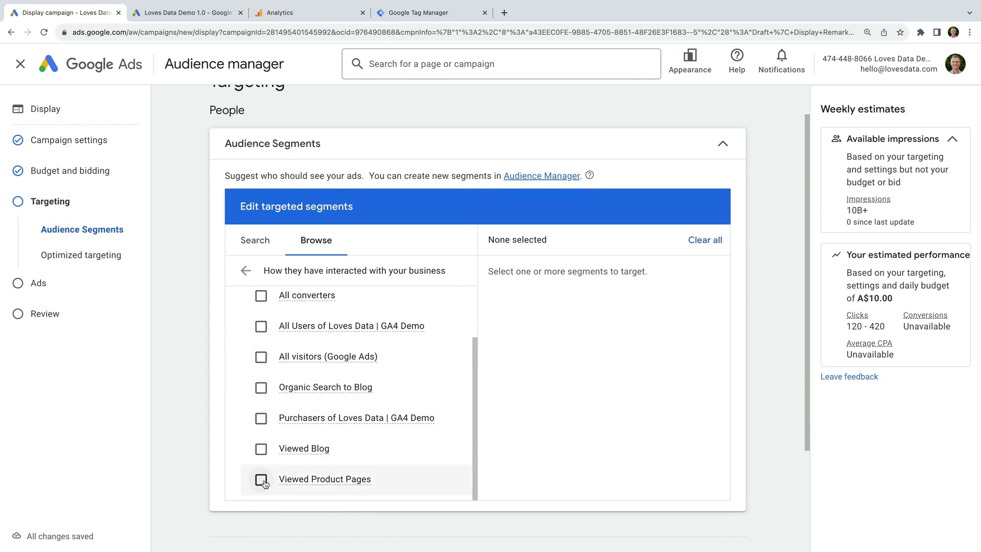
click(261, 481)
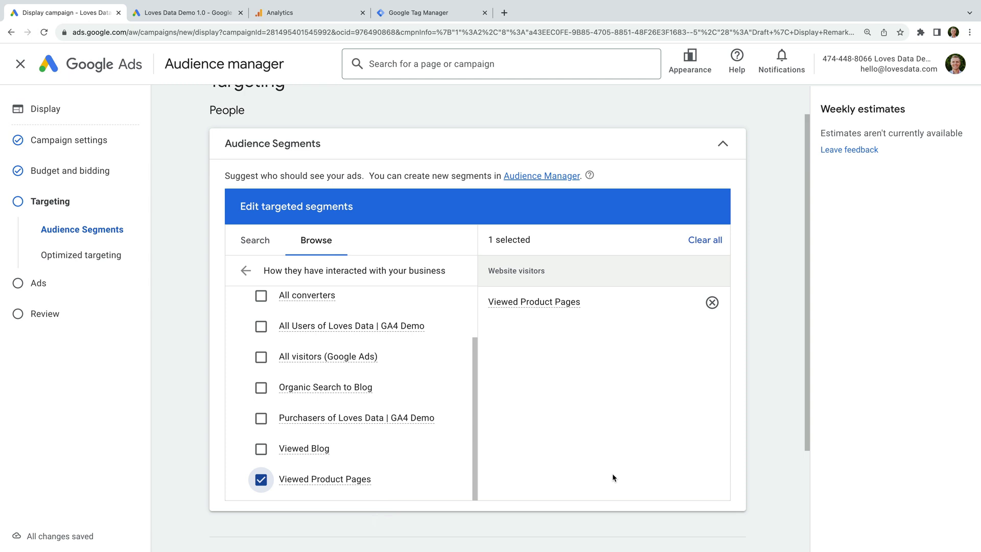
Switch off optimized targeting for the campaign
scroll(761, 473, down, 3)
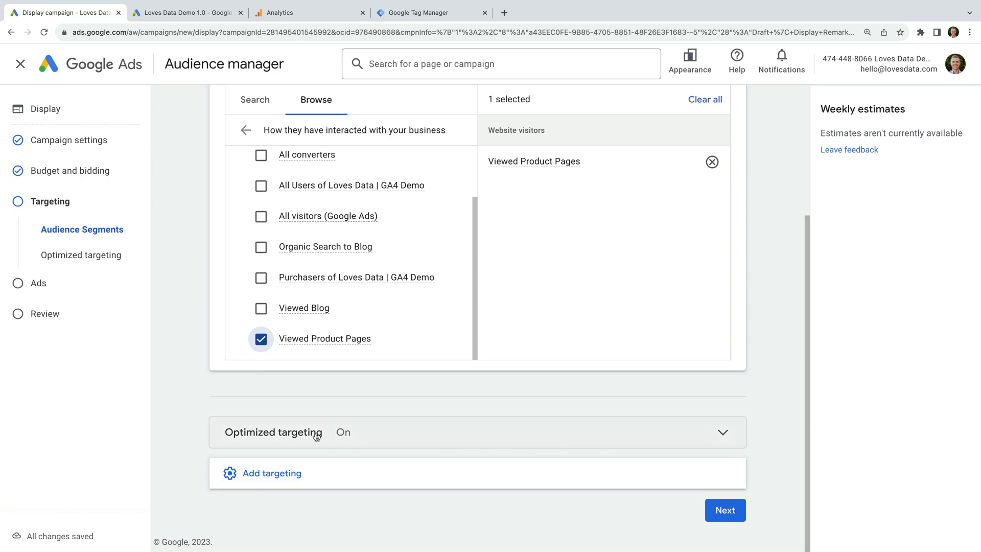
click(394, 433)
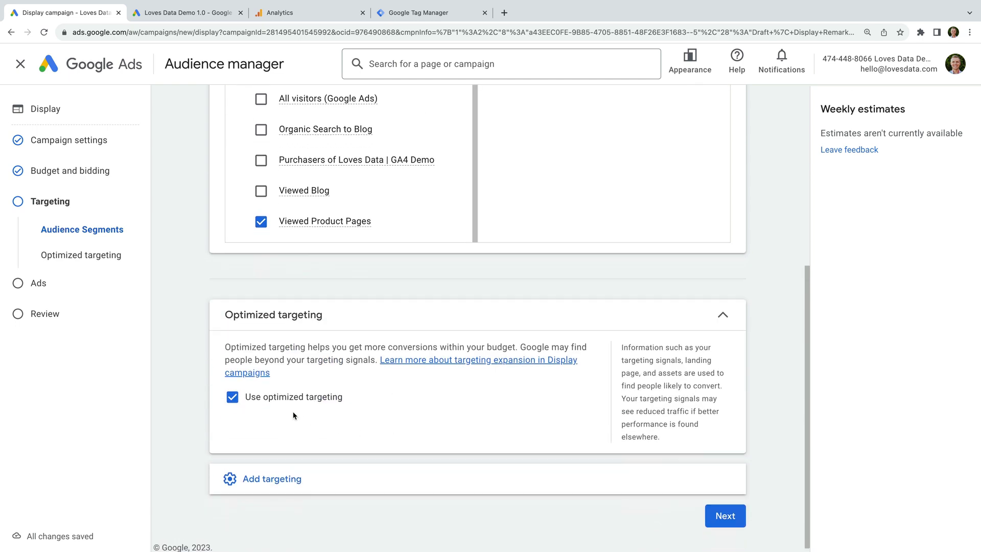
click(233, 397)
Cancel the unfinished ad form and move on to the campaign Review page
click(716, 519)
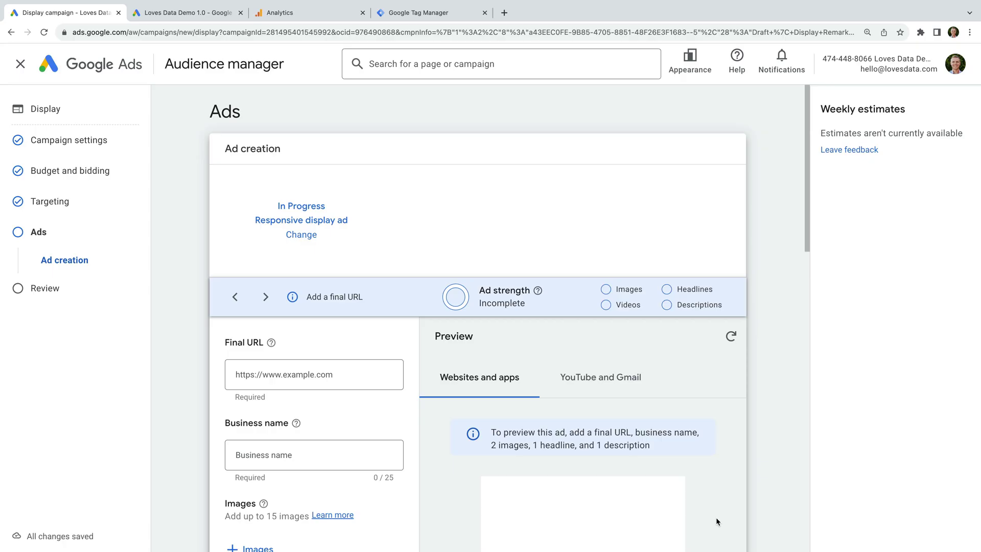
scroll(759, 443, down, 2)
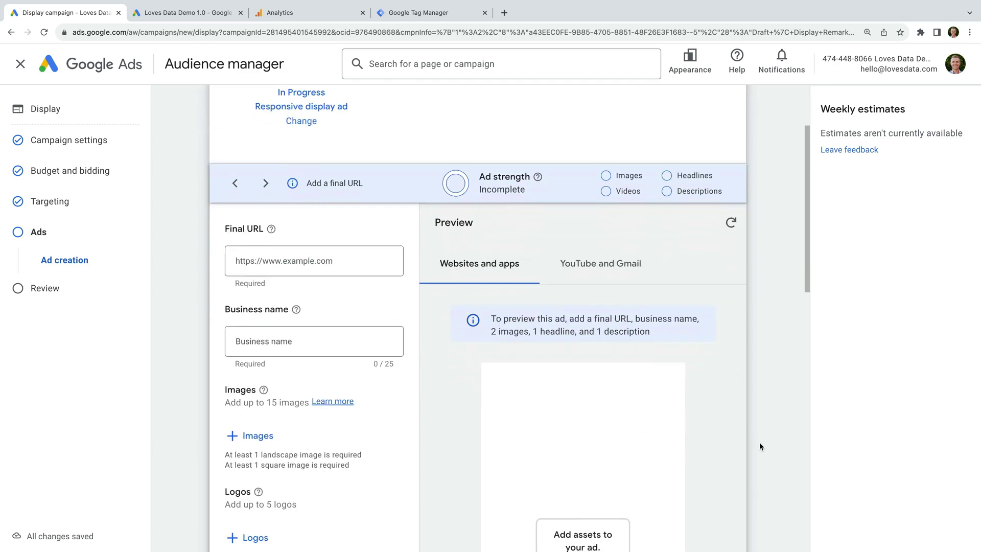
scroll(760, 442, down, 10)
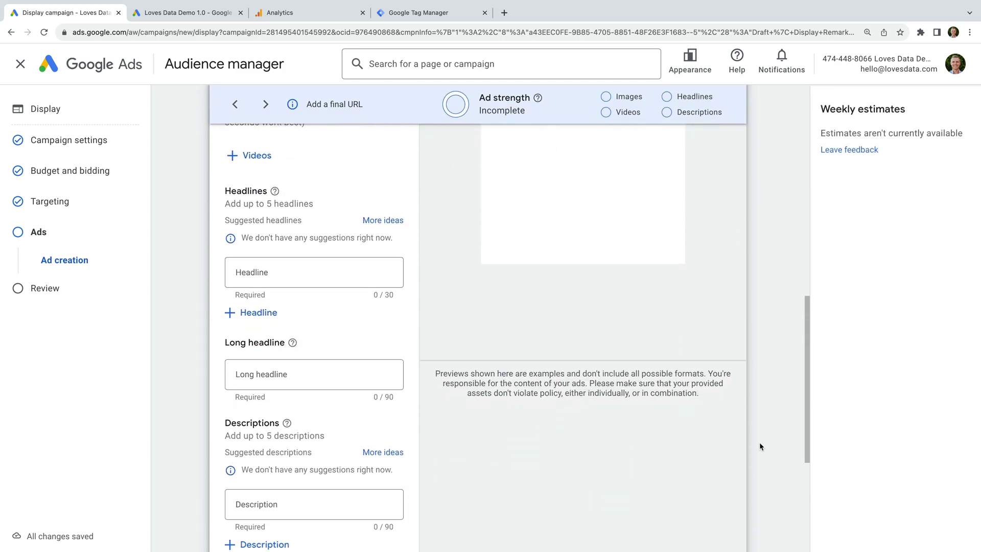
scroll(760, 447, down, 5)
click(287, 471)
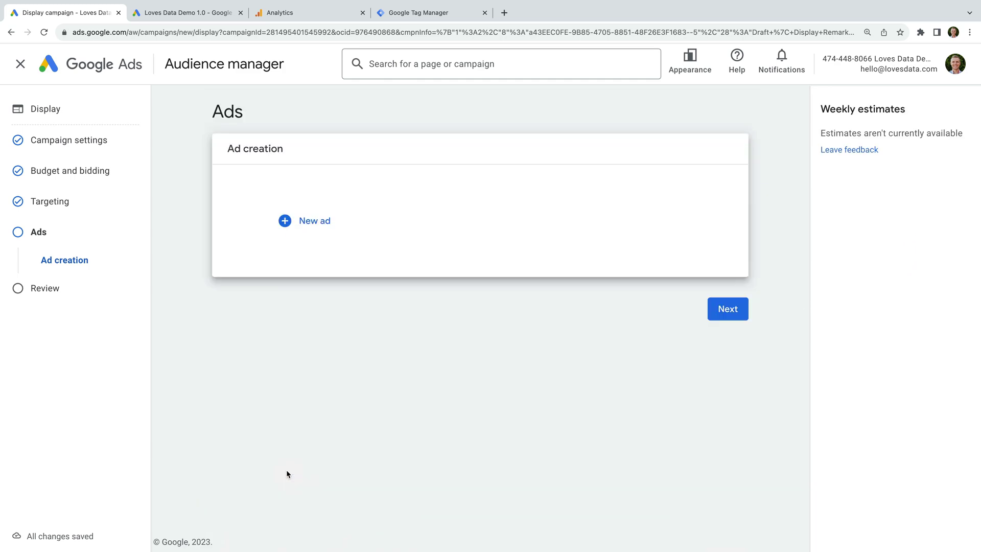
click(721, 321)
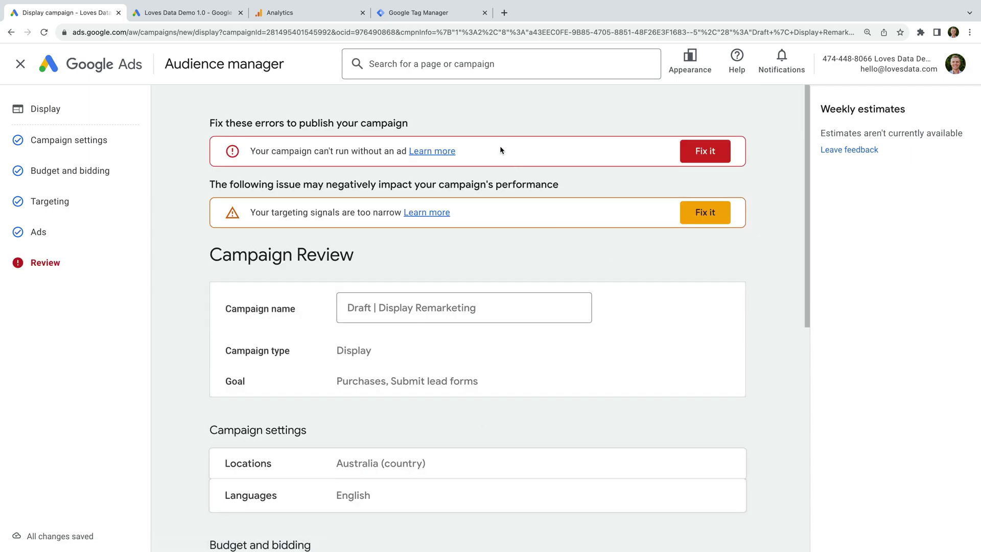
Publish the Draft | Display Remarketing campaign, accepting the warning that it has no ads
scroll(667, 335, down, 8)
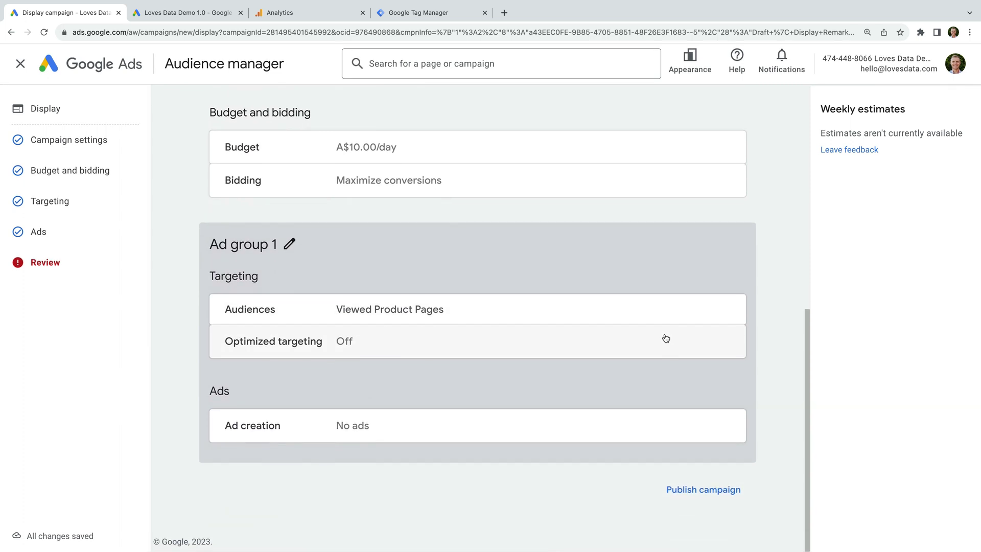
click(718, 495)
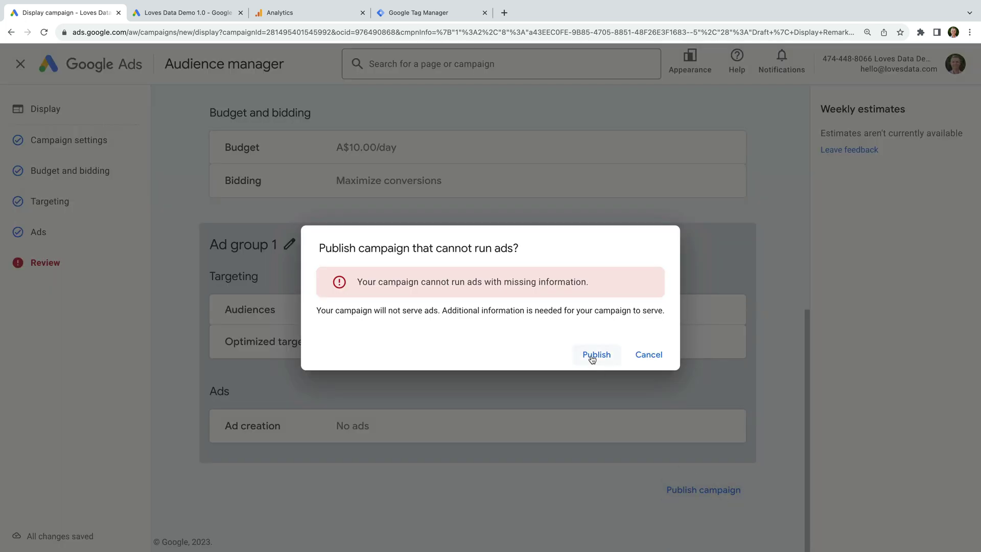
click(595, 355)
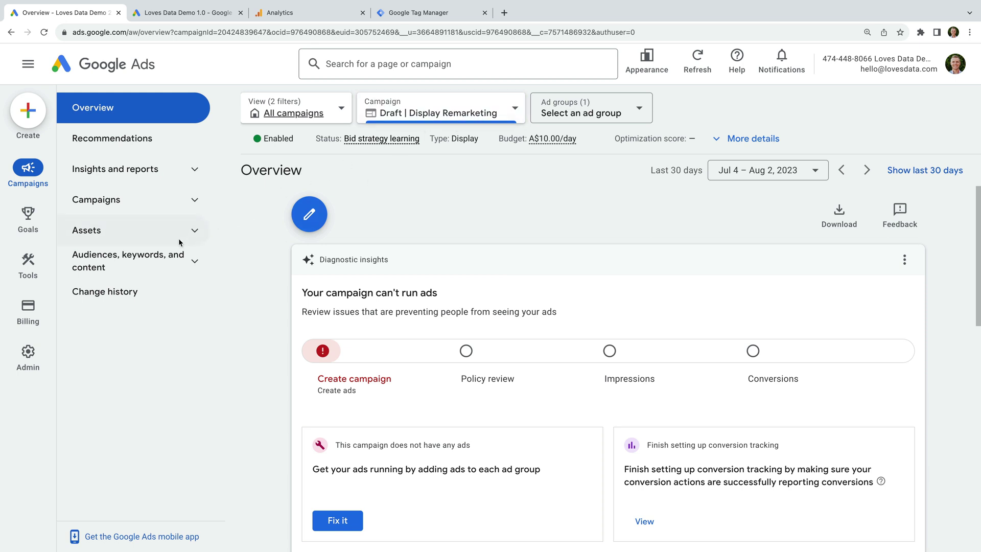
View the remarketing campaign's Audiences table, where Viewed Product Pages shows not eligible, under review
click(193, 263)
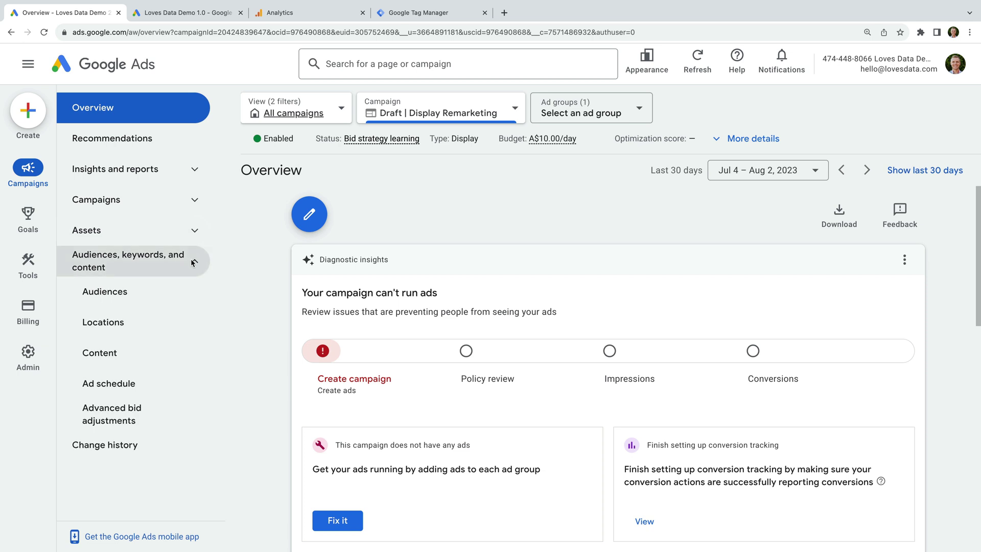
click(125, 296)
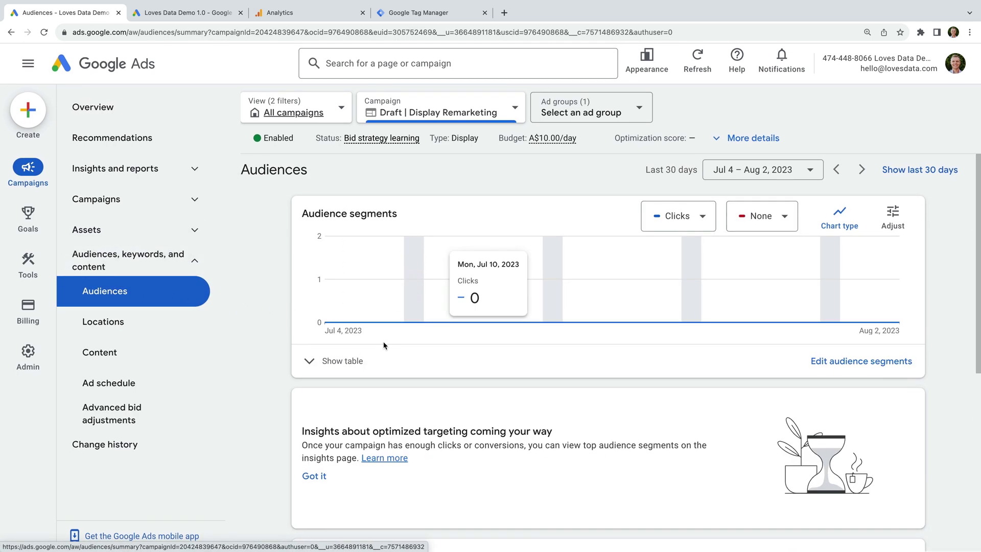
click(340, 361)
scroll(536, 364, down, 3)
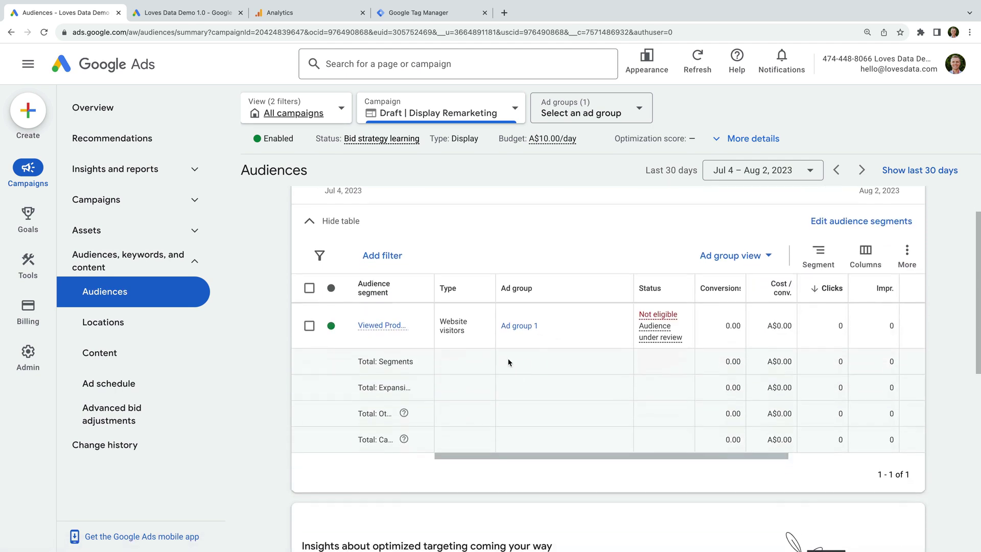
mouse_move(383, 332)
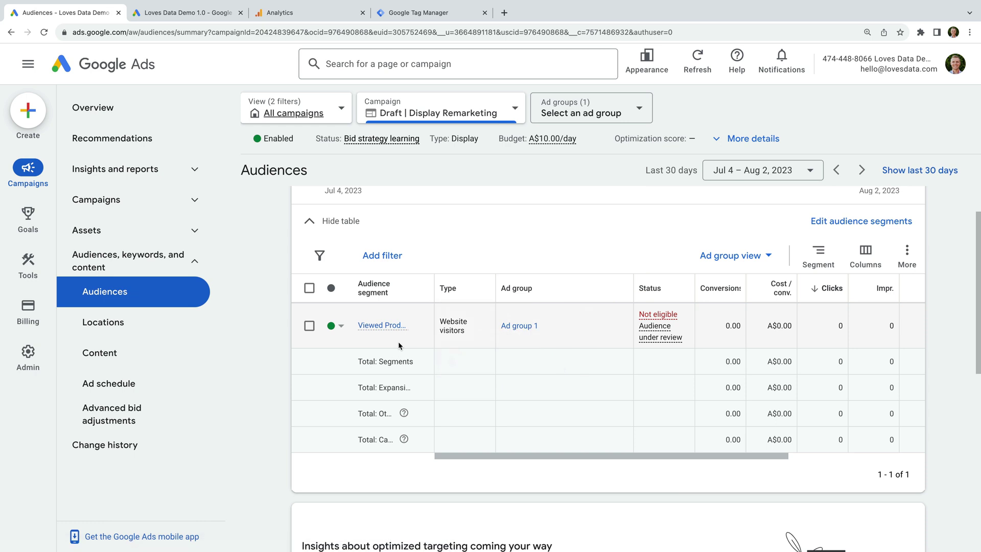
mouse_move(677, 342)
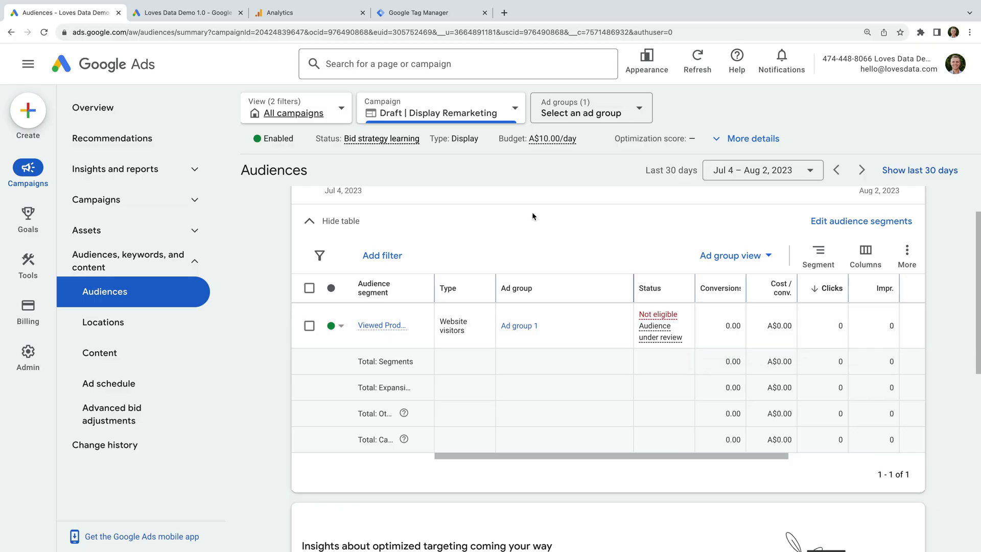
click(459, 111)
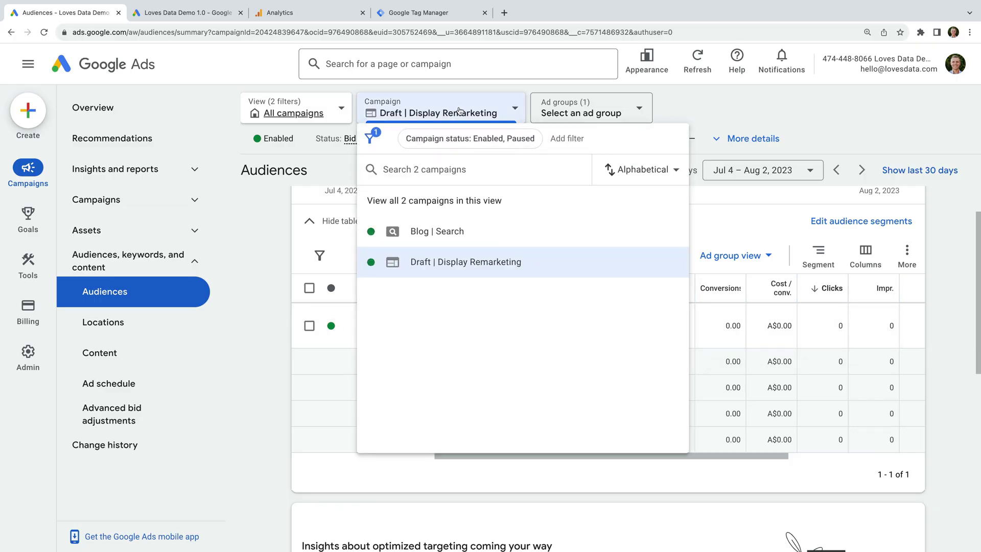
On Blog | Search, add Viewed Product Pages as a campaign-level Observation segment and save
click(470, 230)
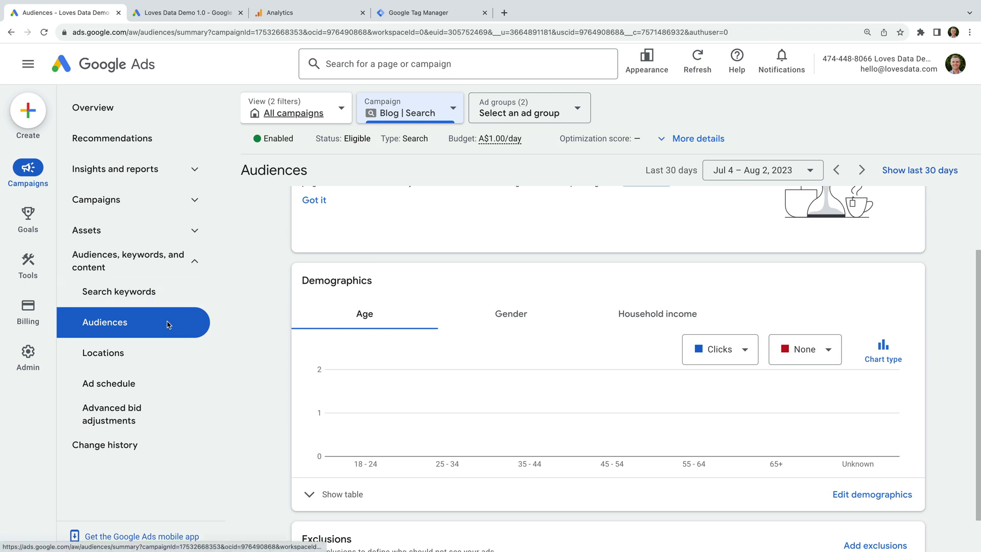
scroll(405, 241, up, 3)
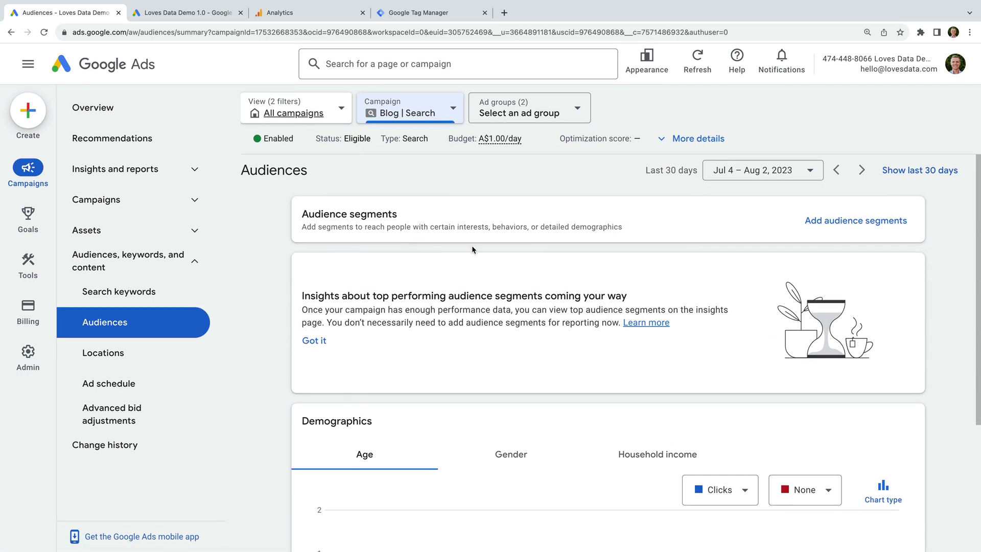
click(855, 225)
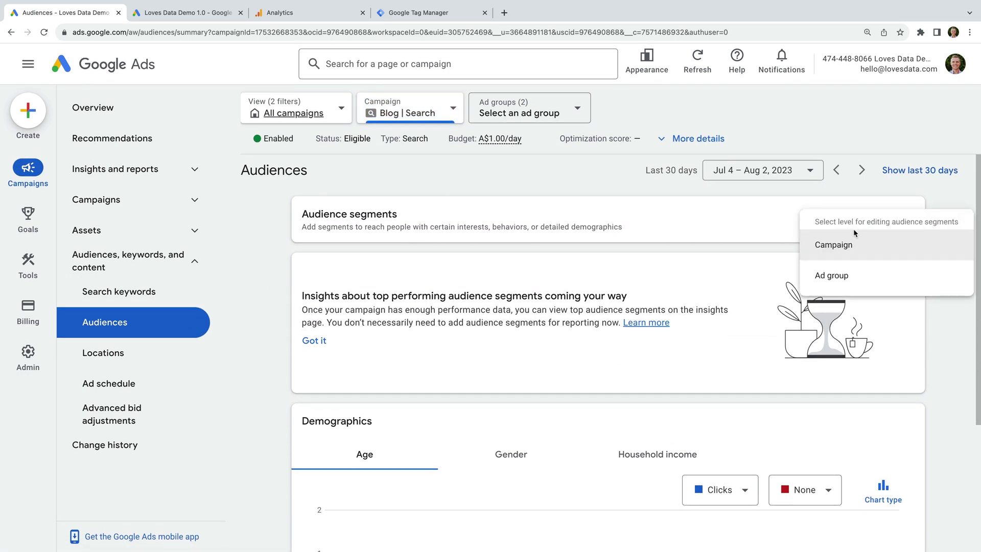
click(835, 248)
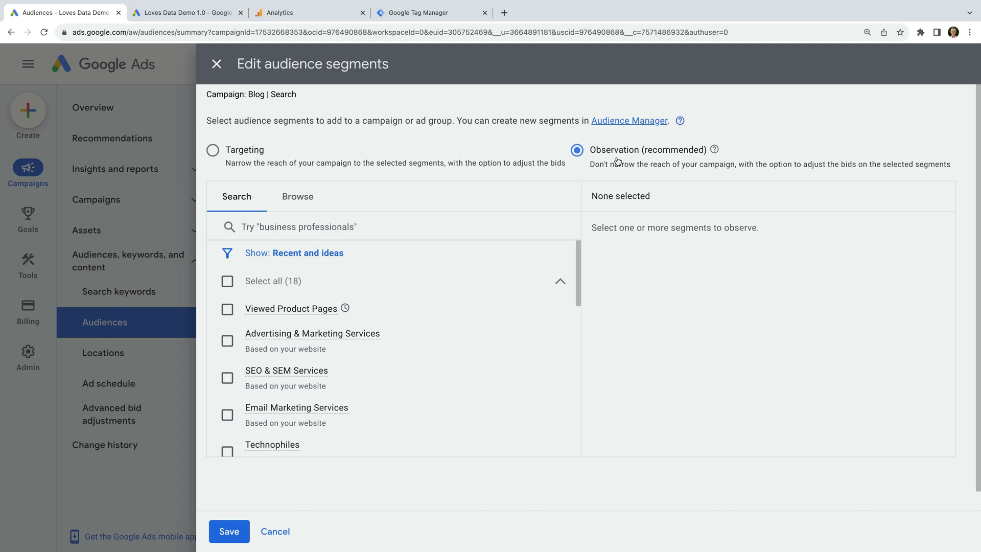
click(226, 310)
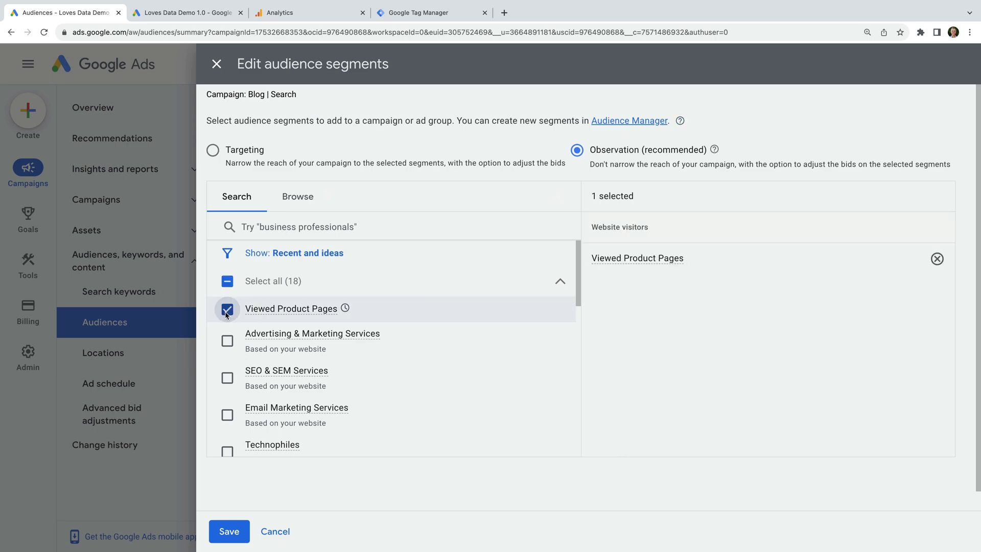
click(236, 532)
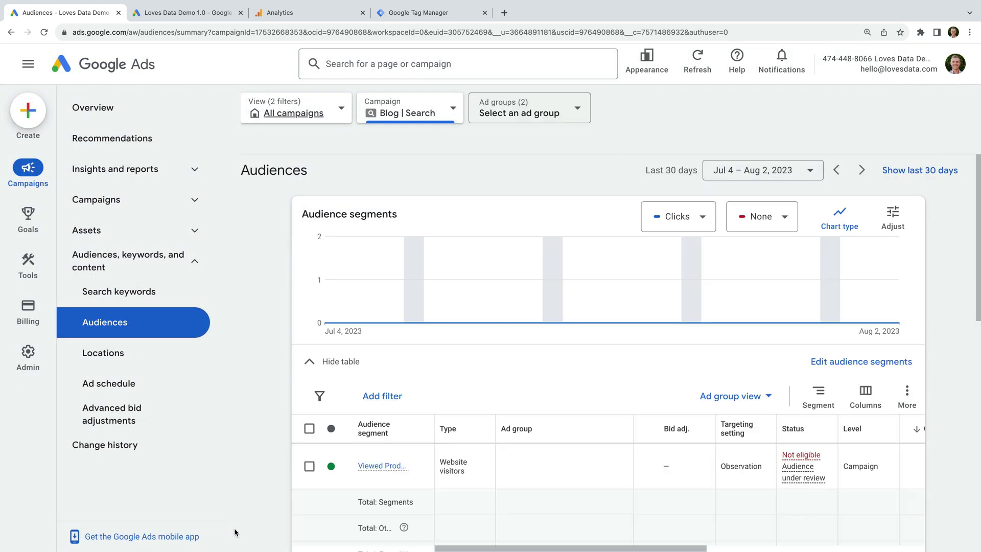
scroll(527, 358, down, 2)
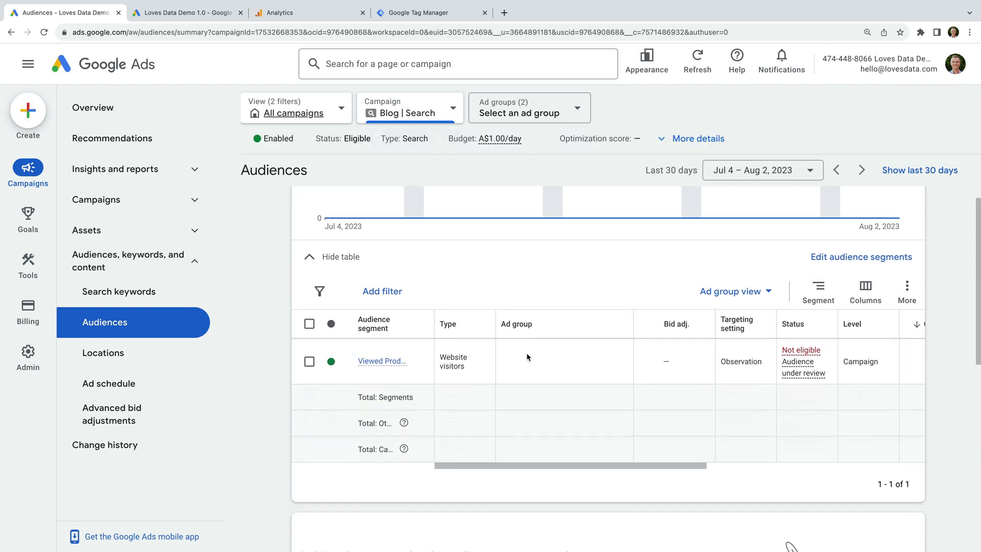